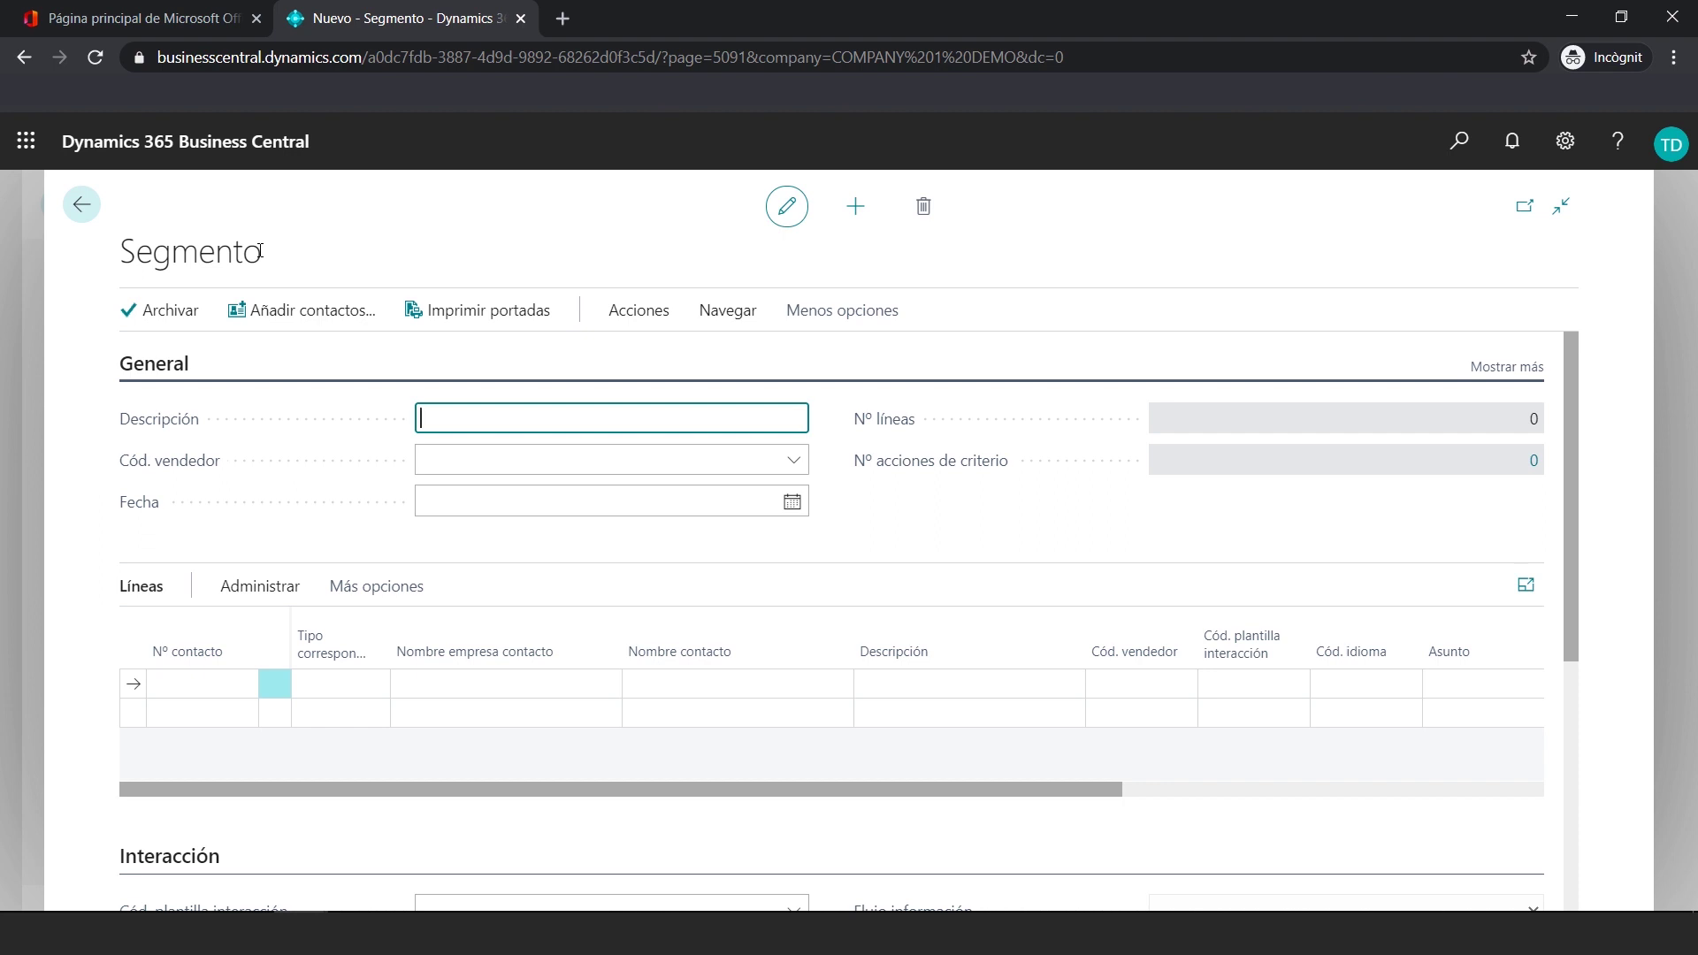
# - Set the new segment's description to "Clientes último trimestre" and open the Añadir contactos filters for it
pyautogui.write('Clientes último trimestre')
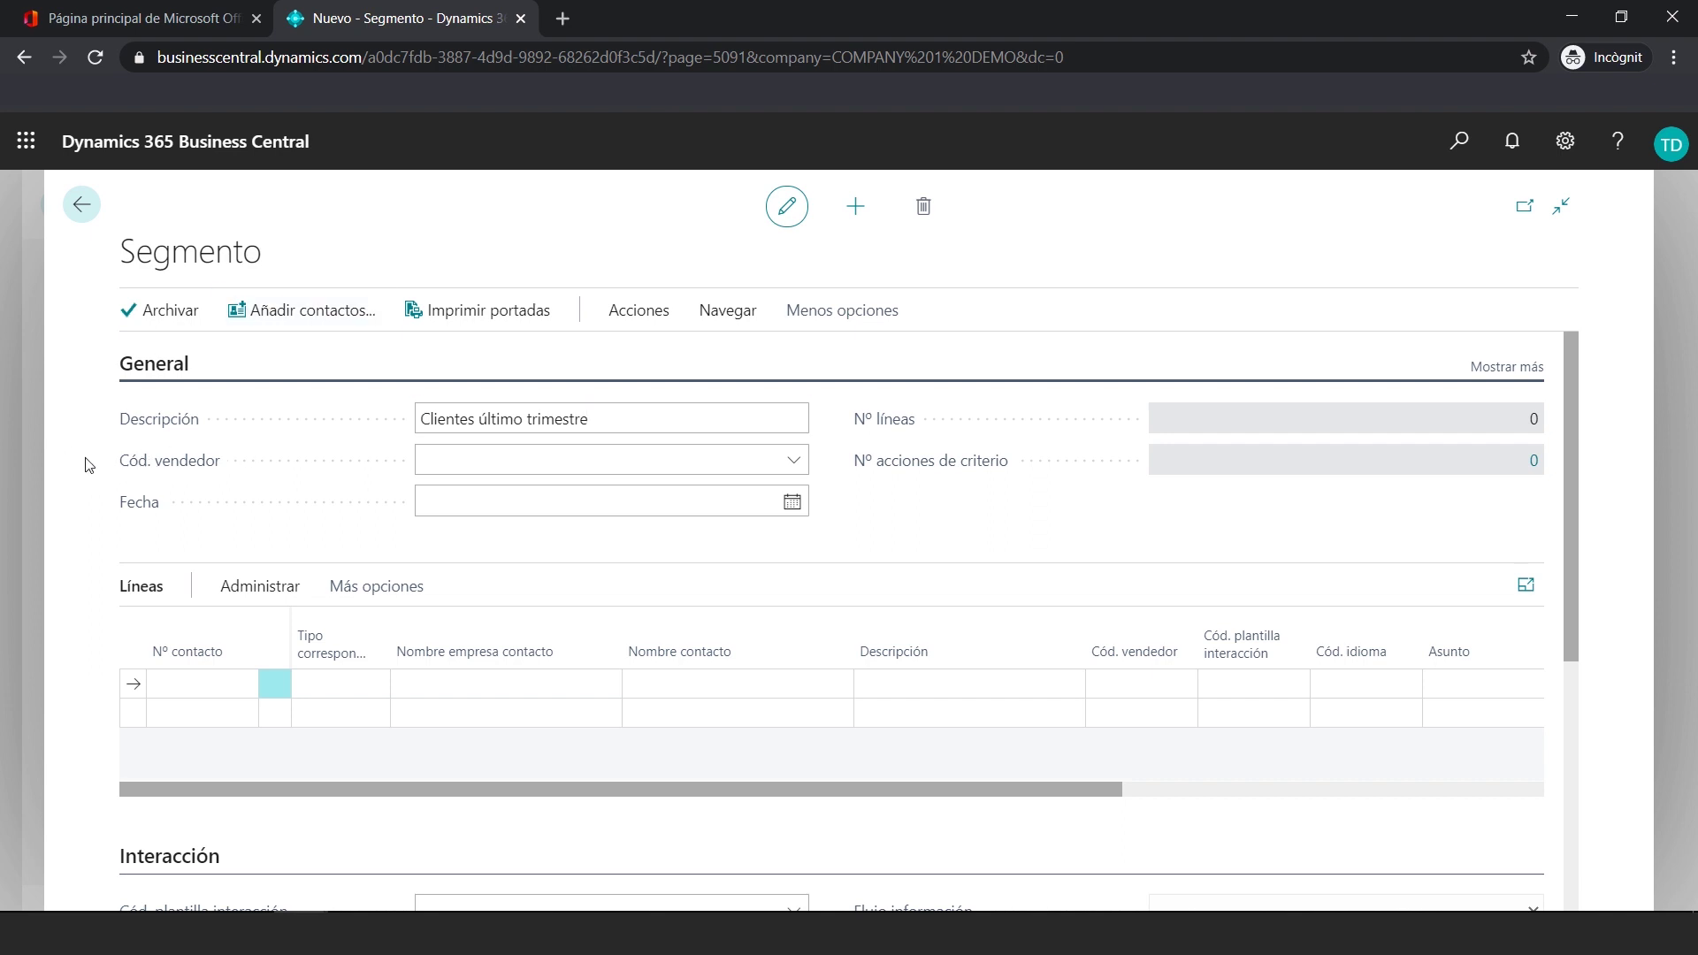
pyautogui.click(550, 501)
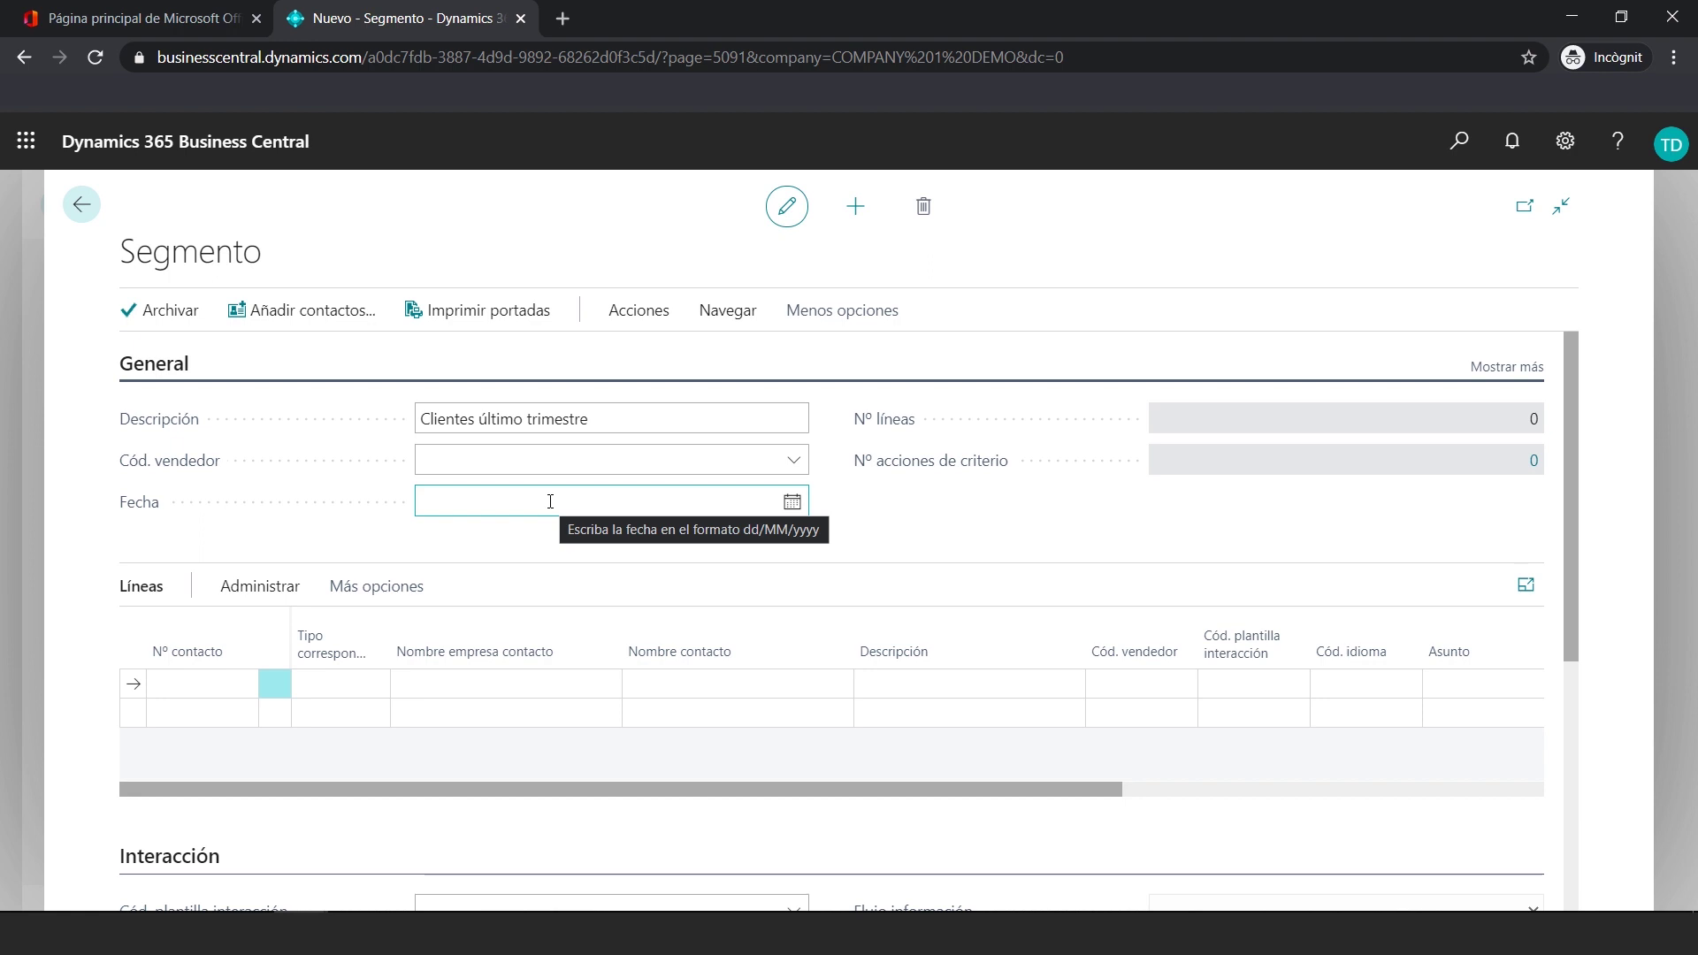
pyautogui.click(998, 520)
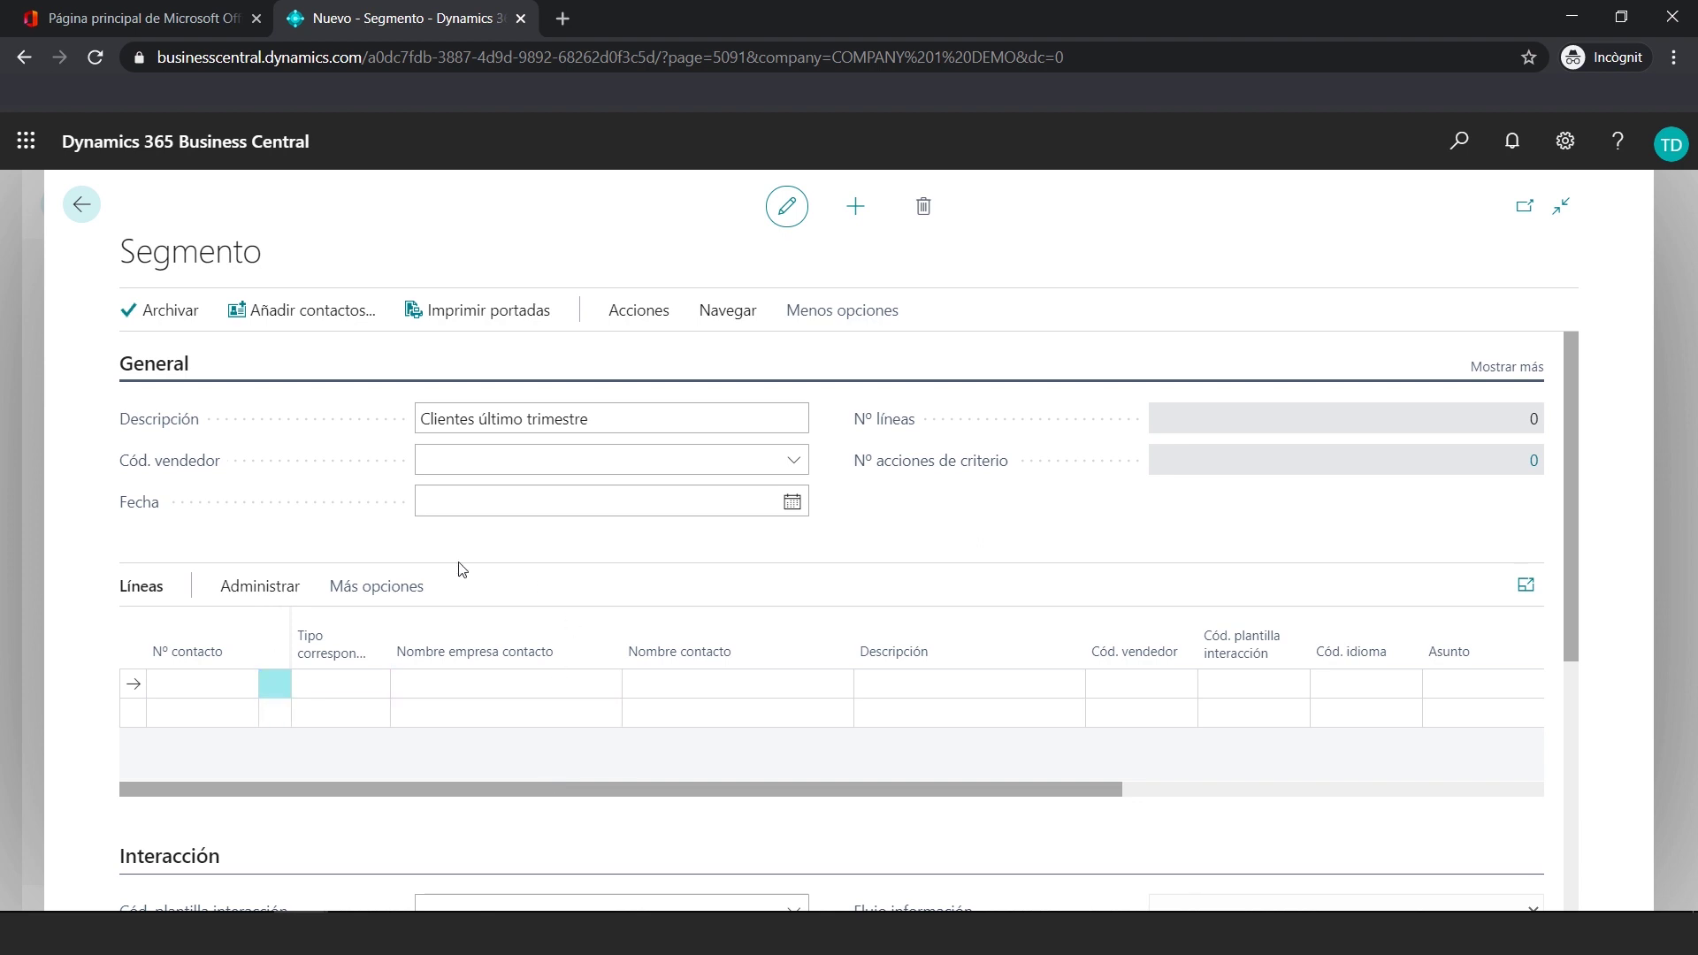
pyautogui.click(313, 314)
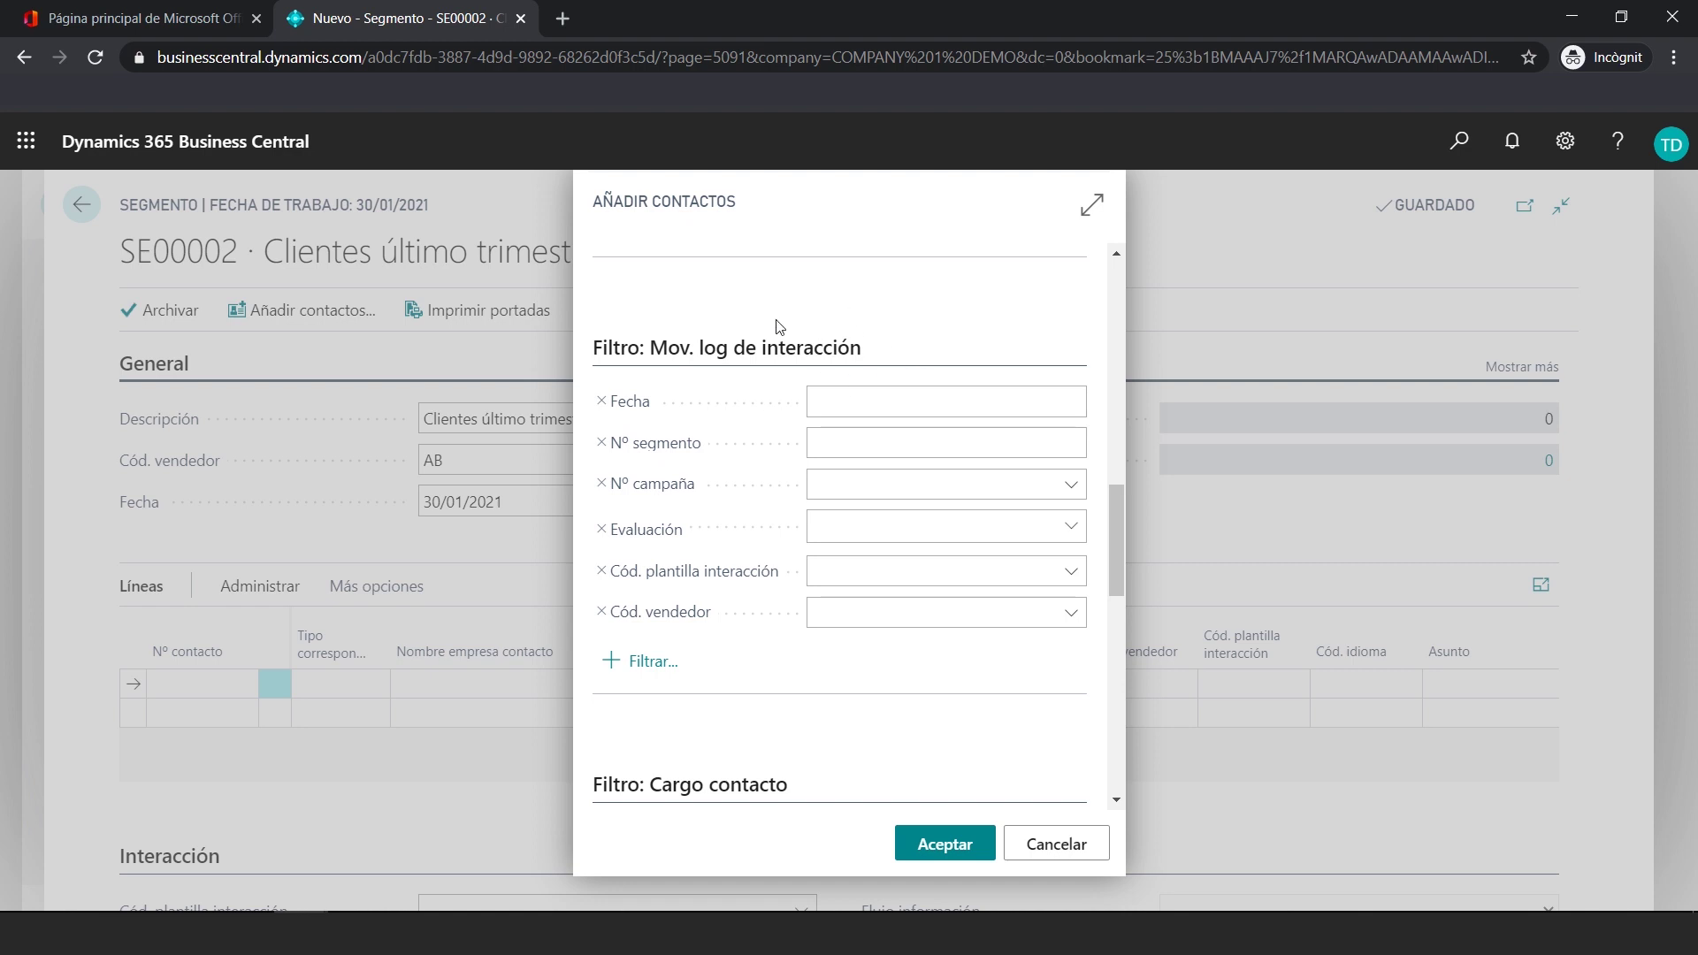
# - Examine the campaign and evaluation choices offered by the interaction log filters
pyautogui.click(1073, 489)
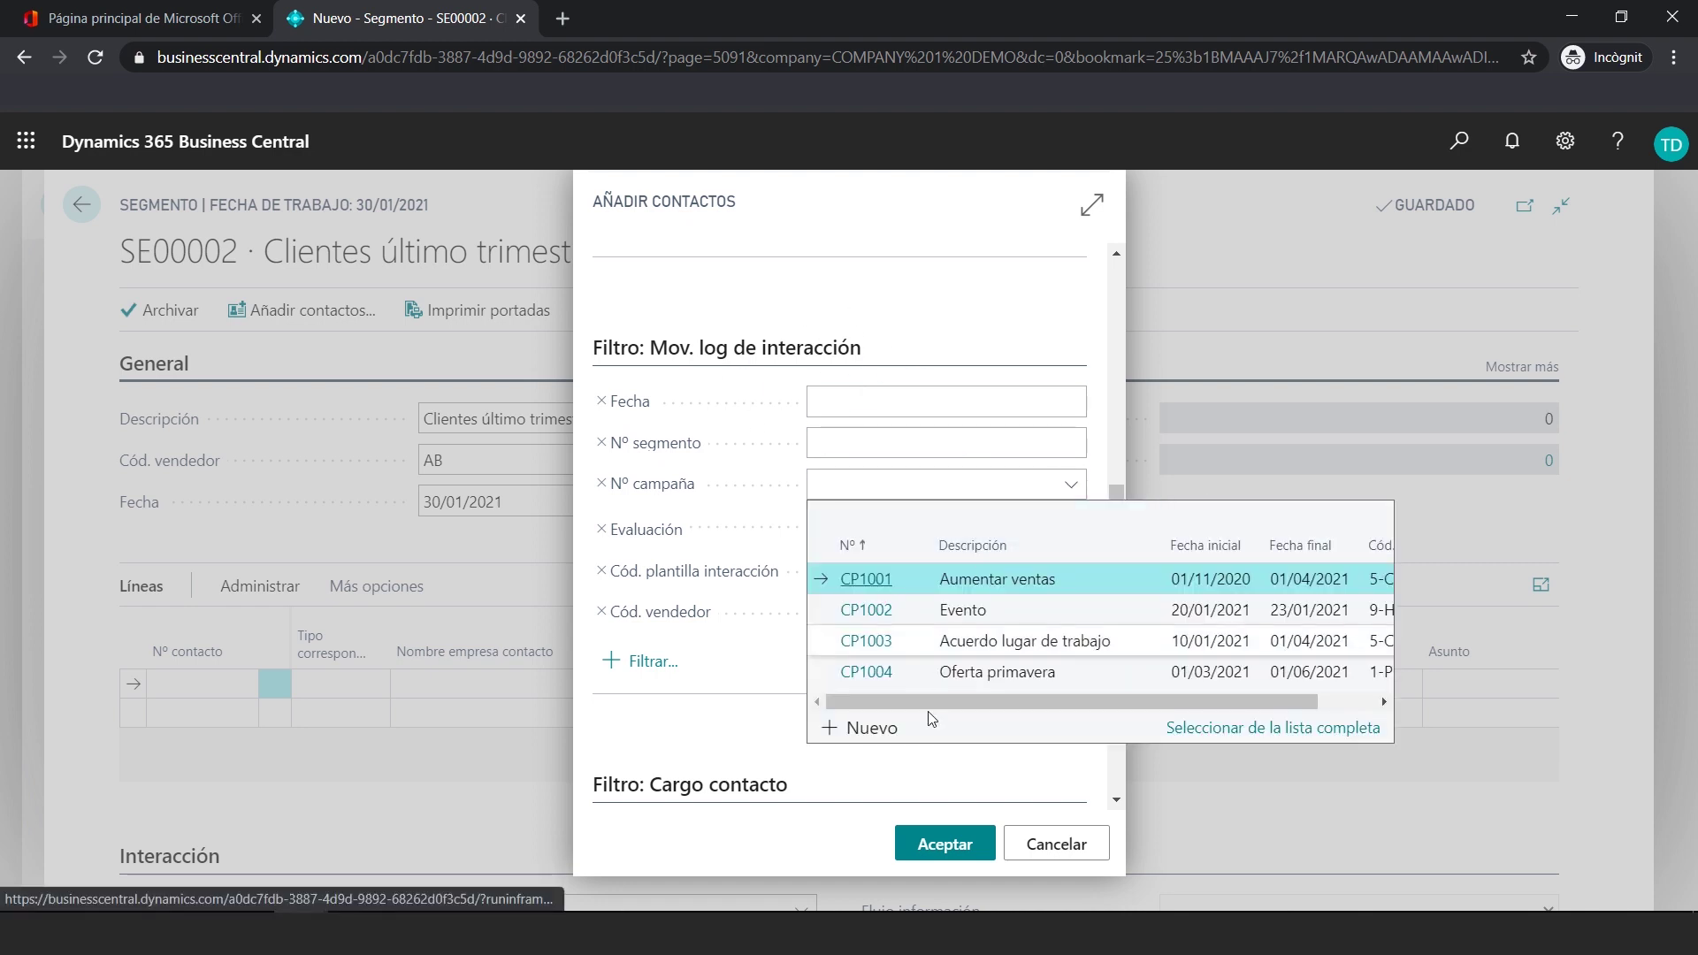
pyautogui.click(1082, 484)
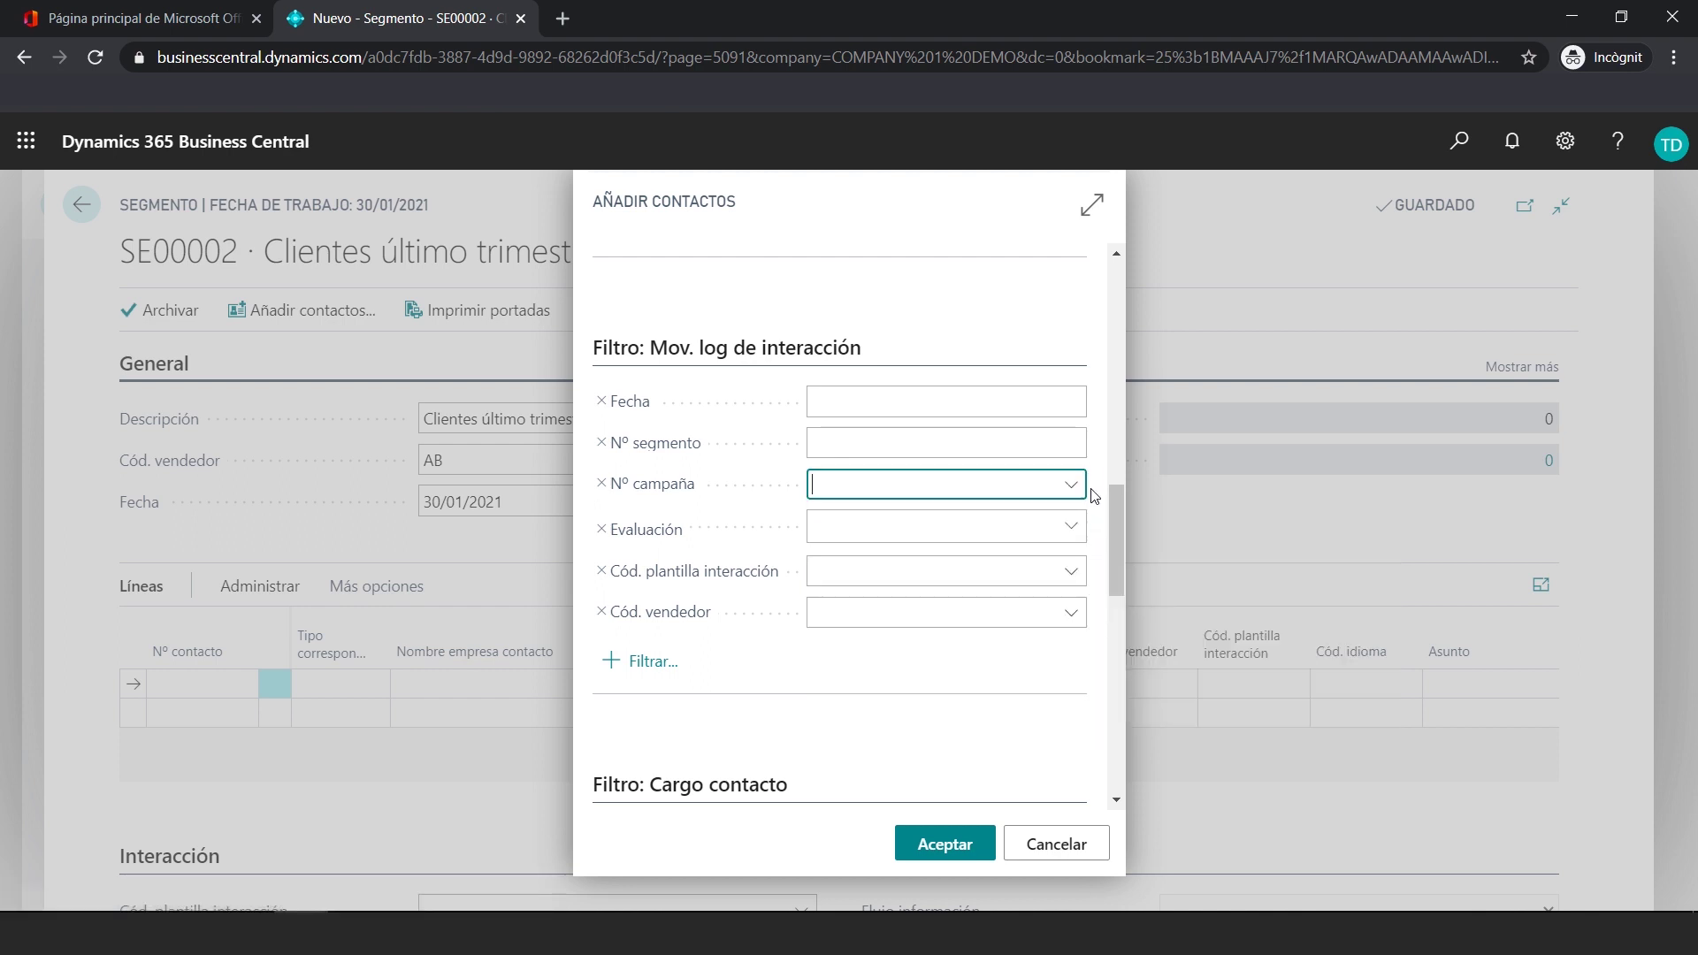
pyautogui.click(1074, 530)
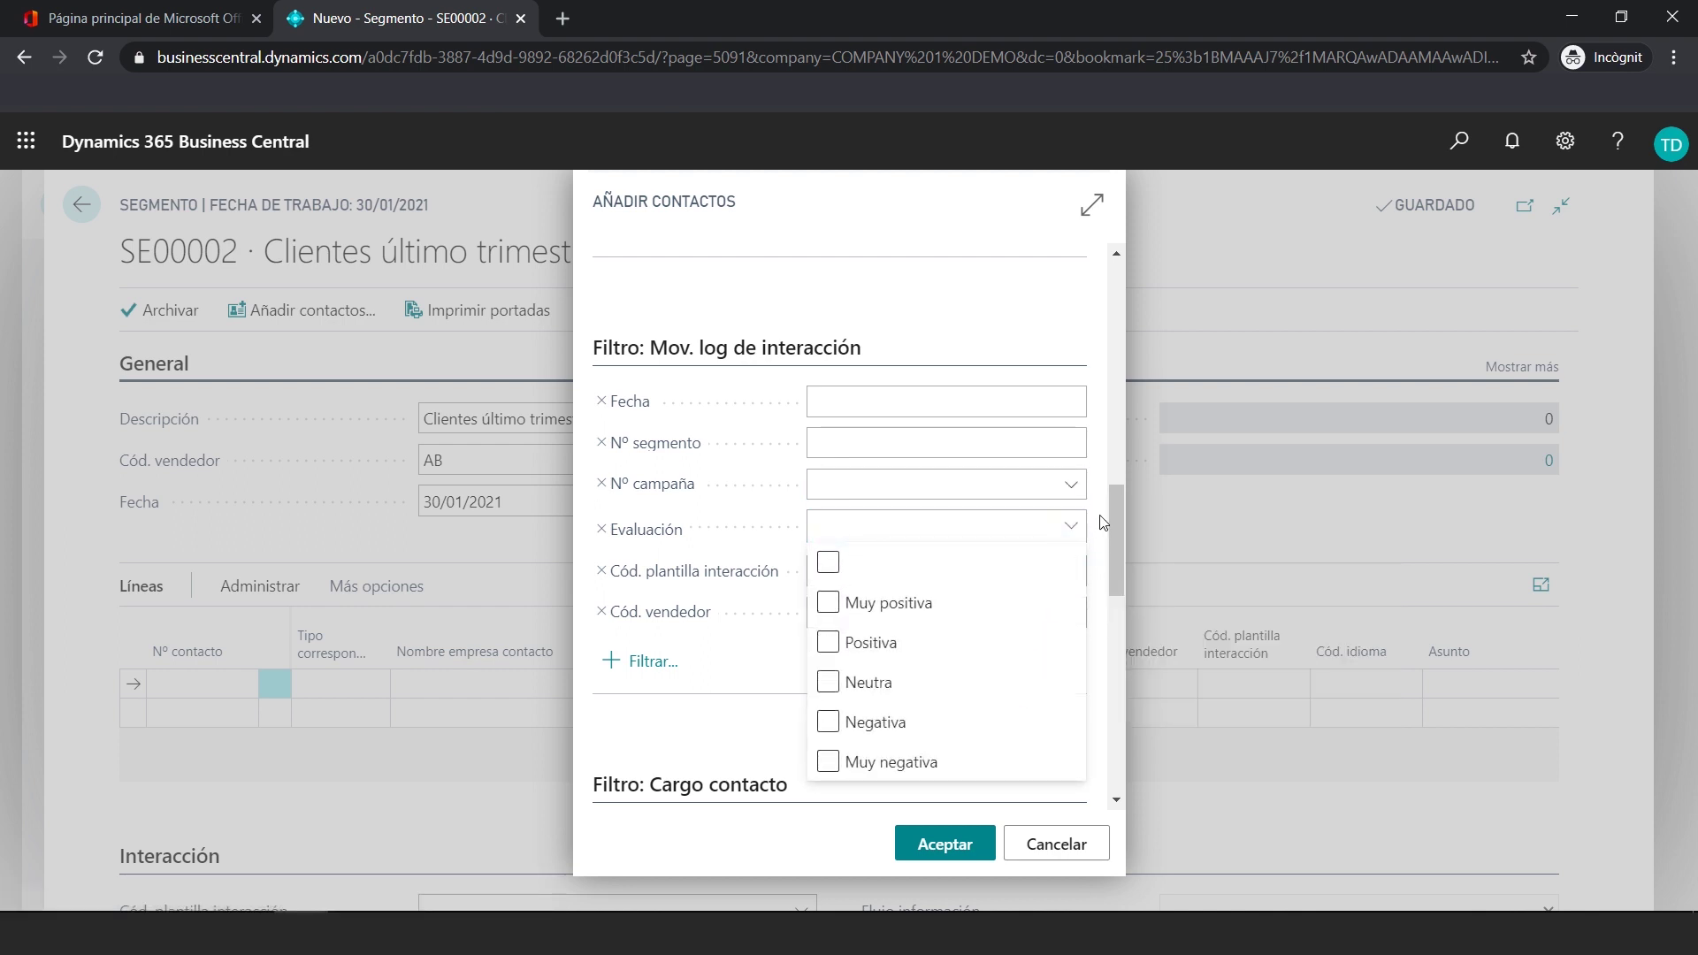
pyautogui.click(1068, 520)
pyautogui.click(1067, 520)
pyautogui.click(913, 610)
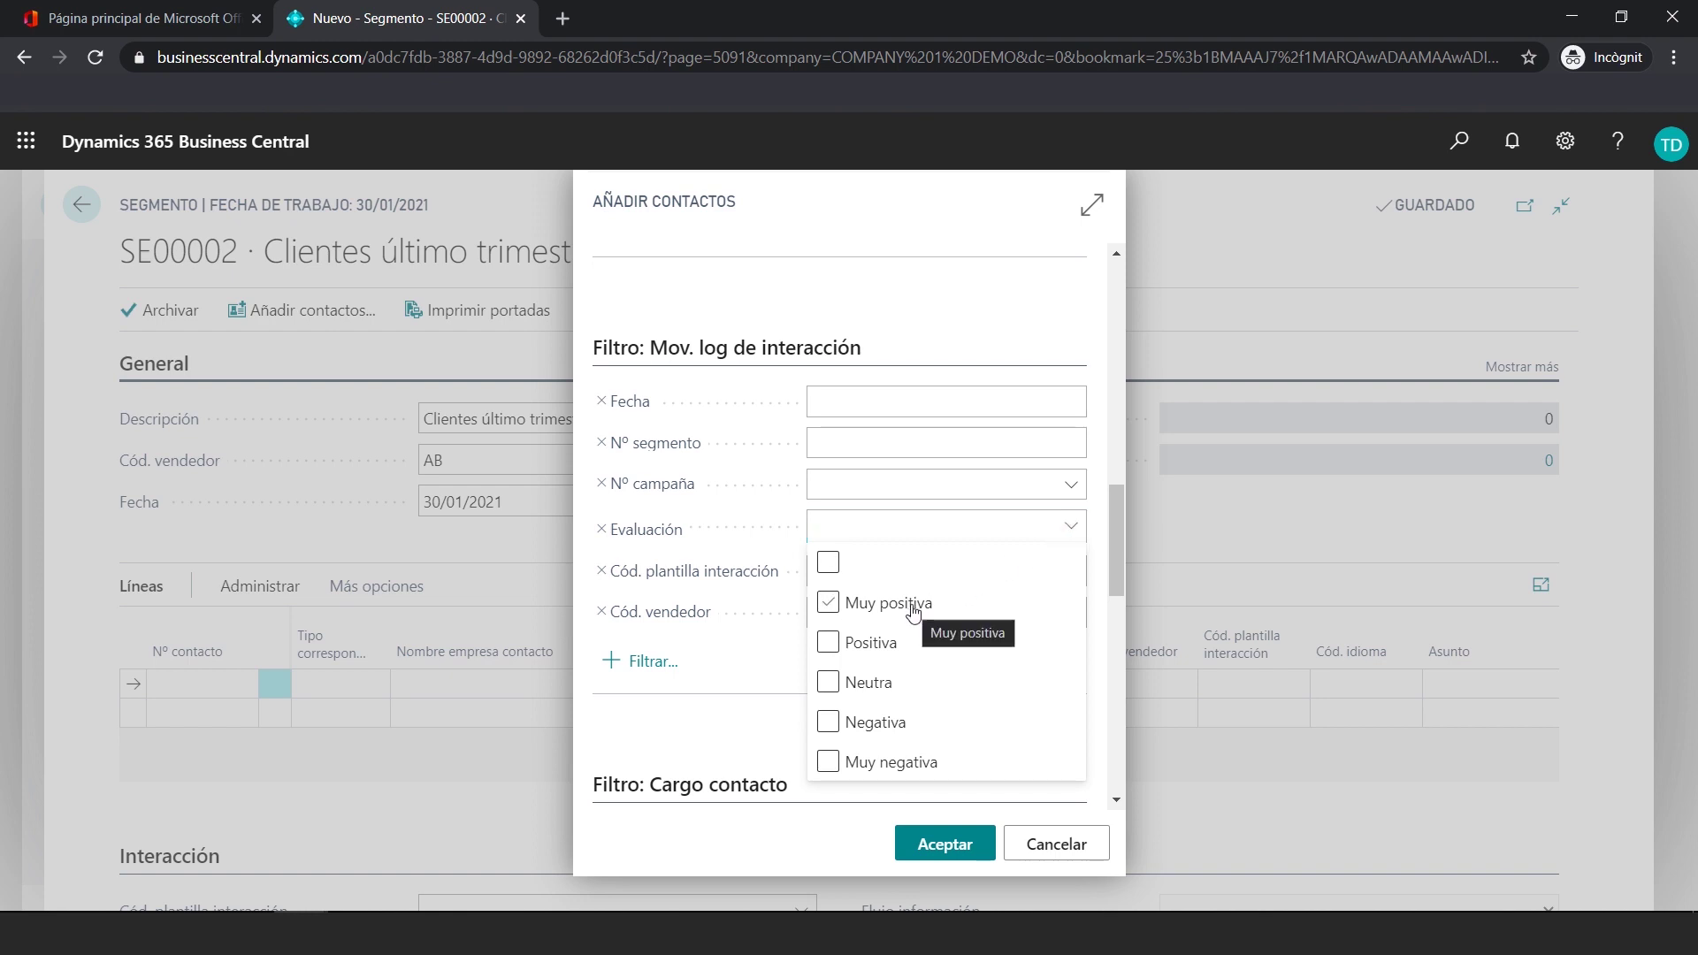
pyautogui.click(1106, 492)
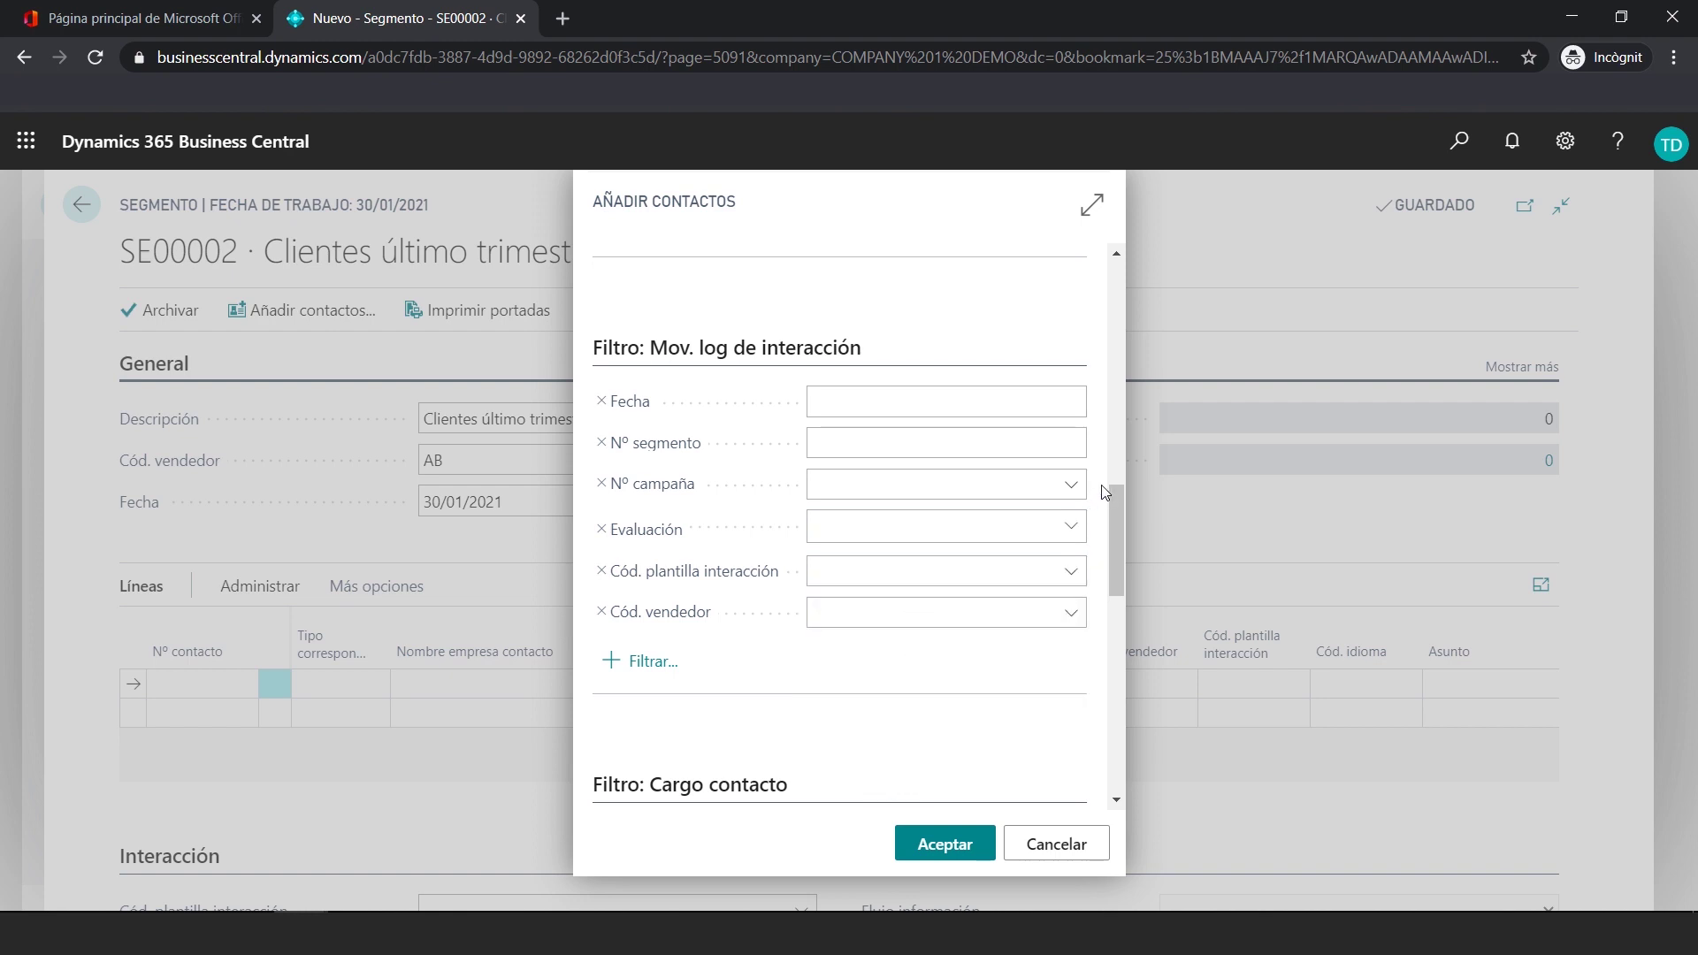
# - Filter the interaction log entries by the sales invoice interaction template, FACTURA_V
pyautogui.click(1083, 575)
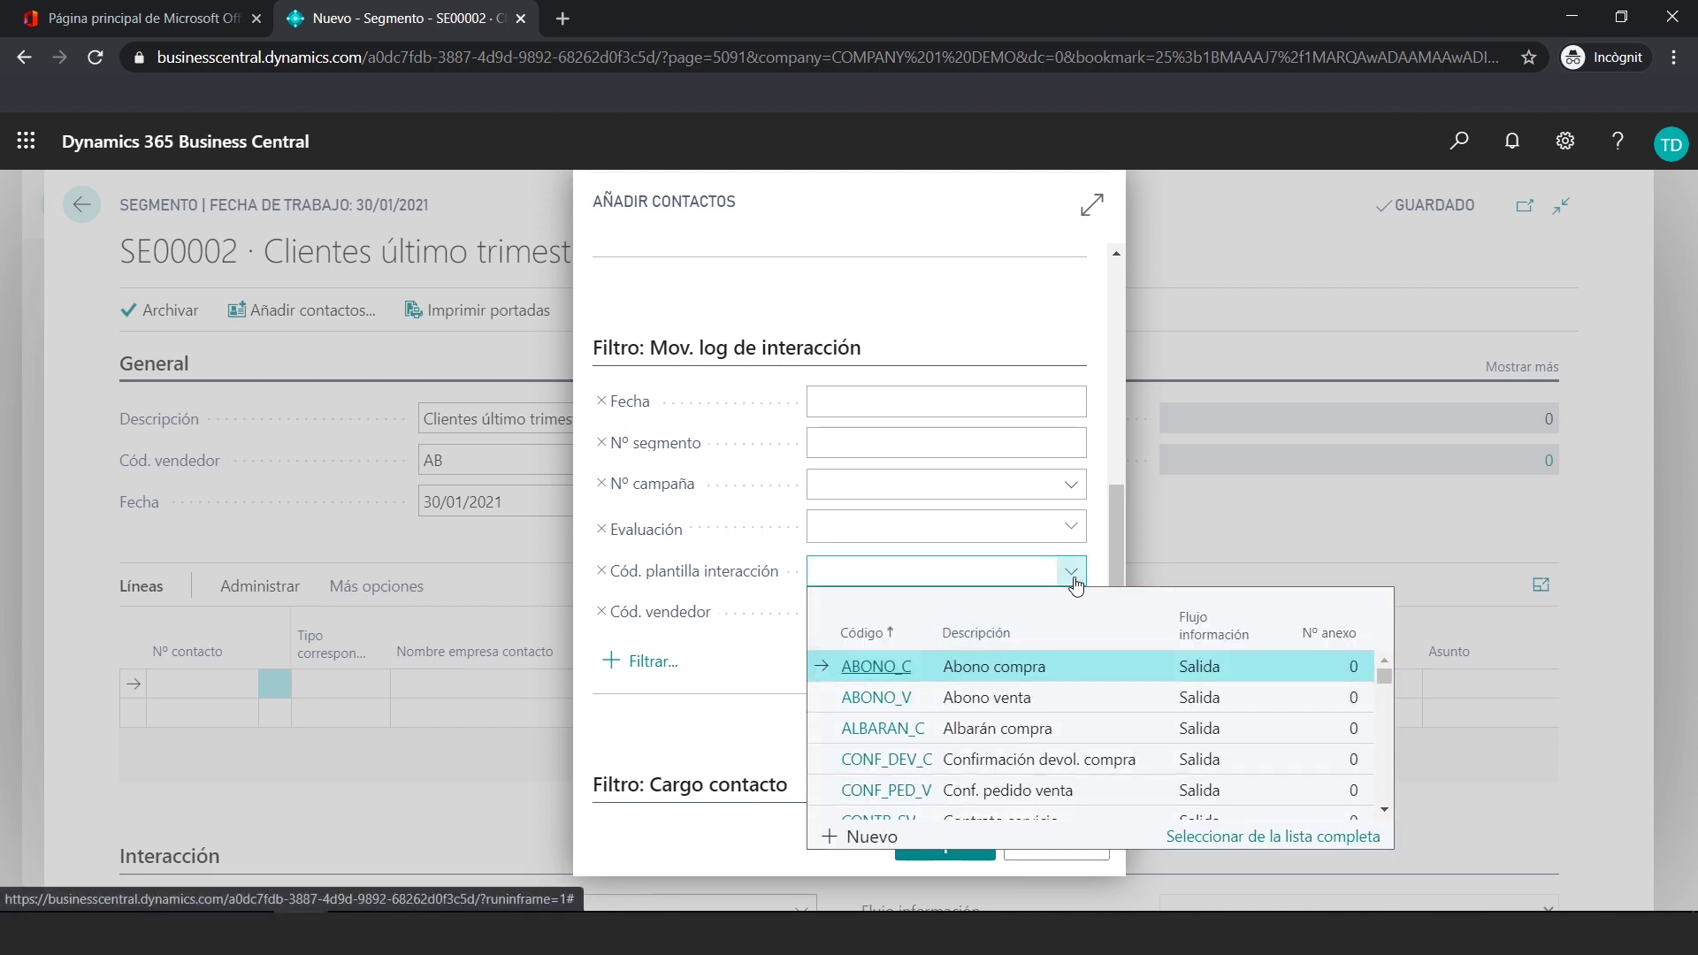
pyautogui.scroll(-5, 991, 707)
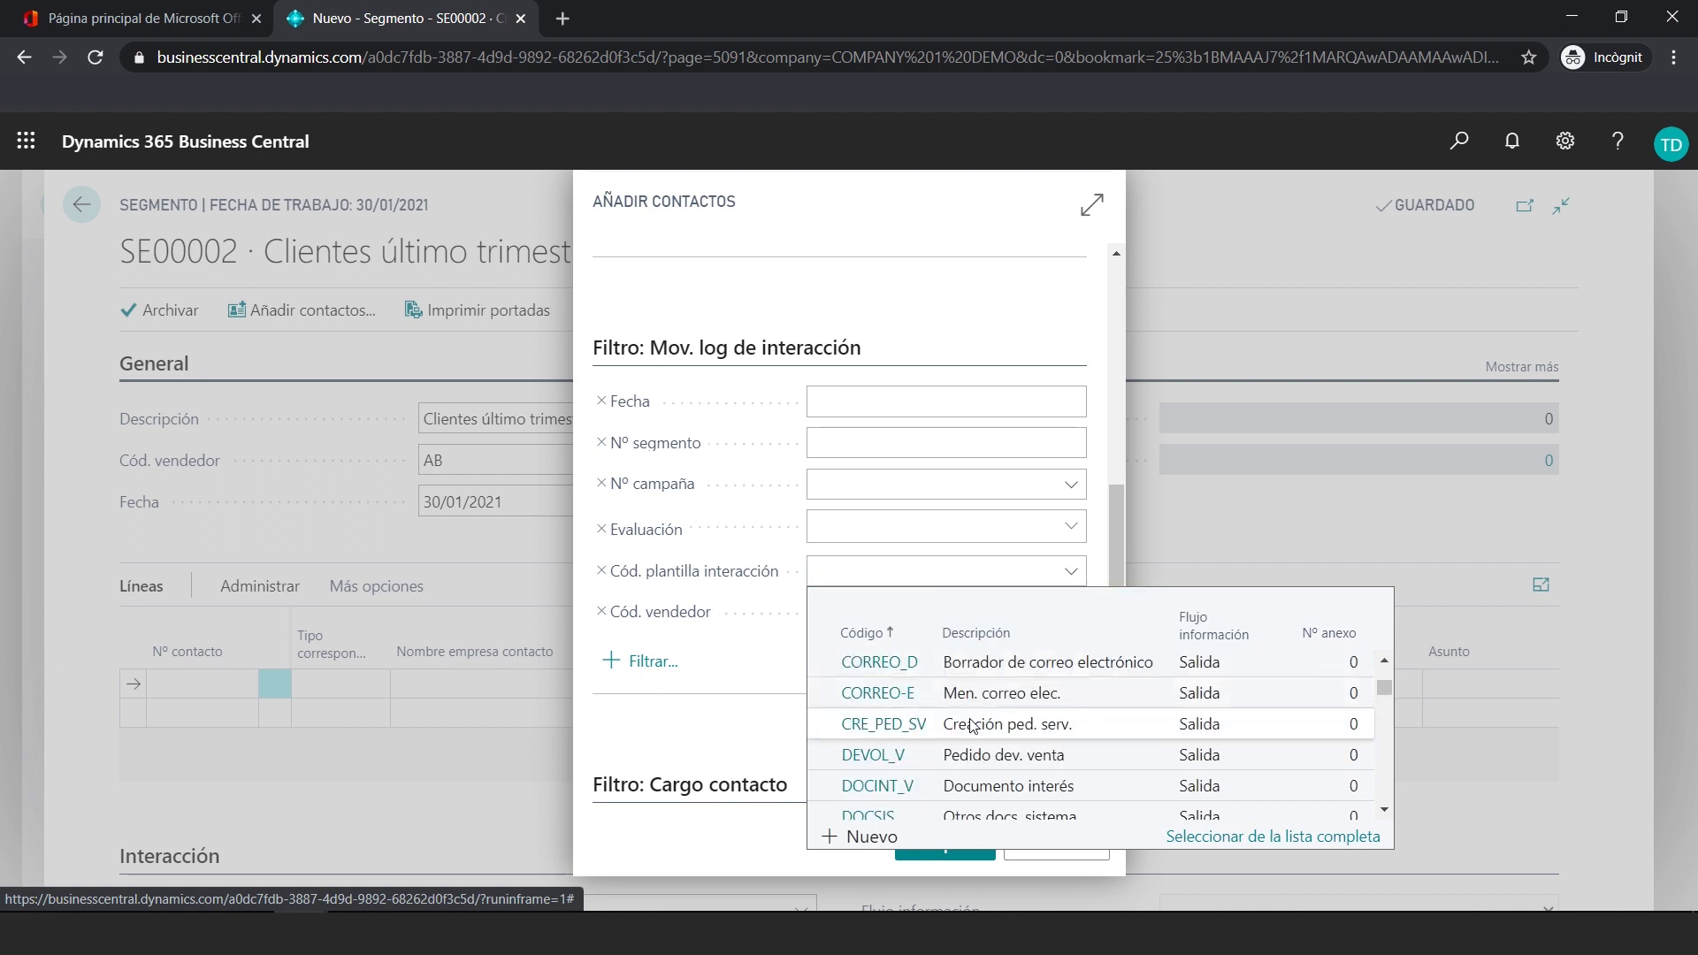
pyautogui.scroll(-3, 982, 724)
pyautogui.scroll(2, 1017, 712)
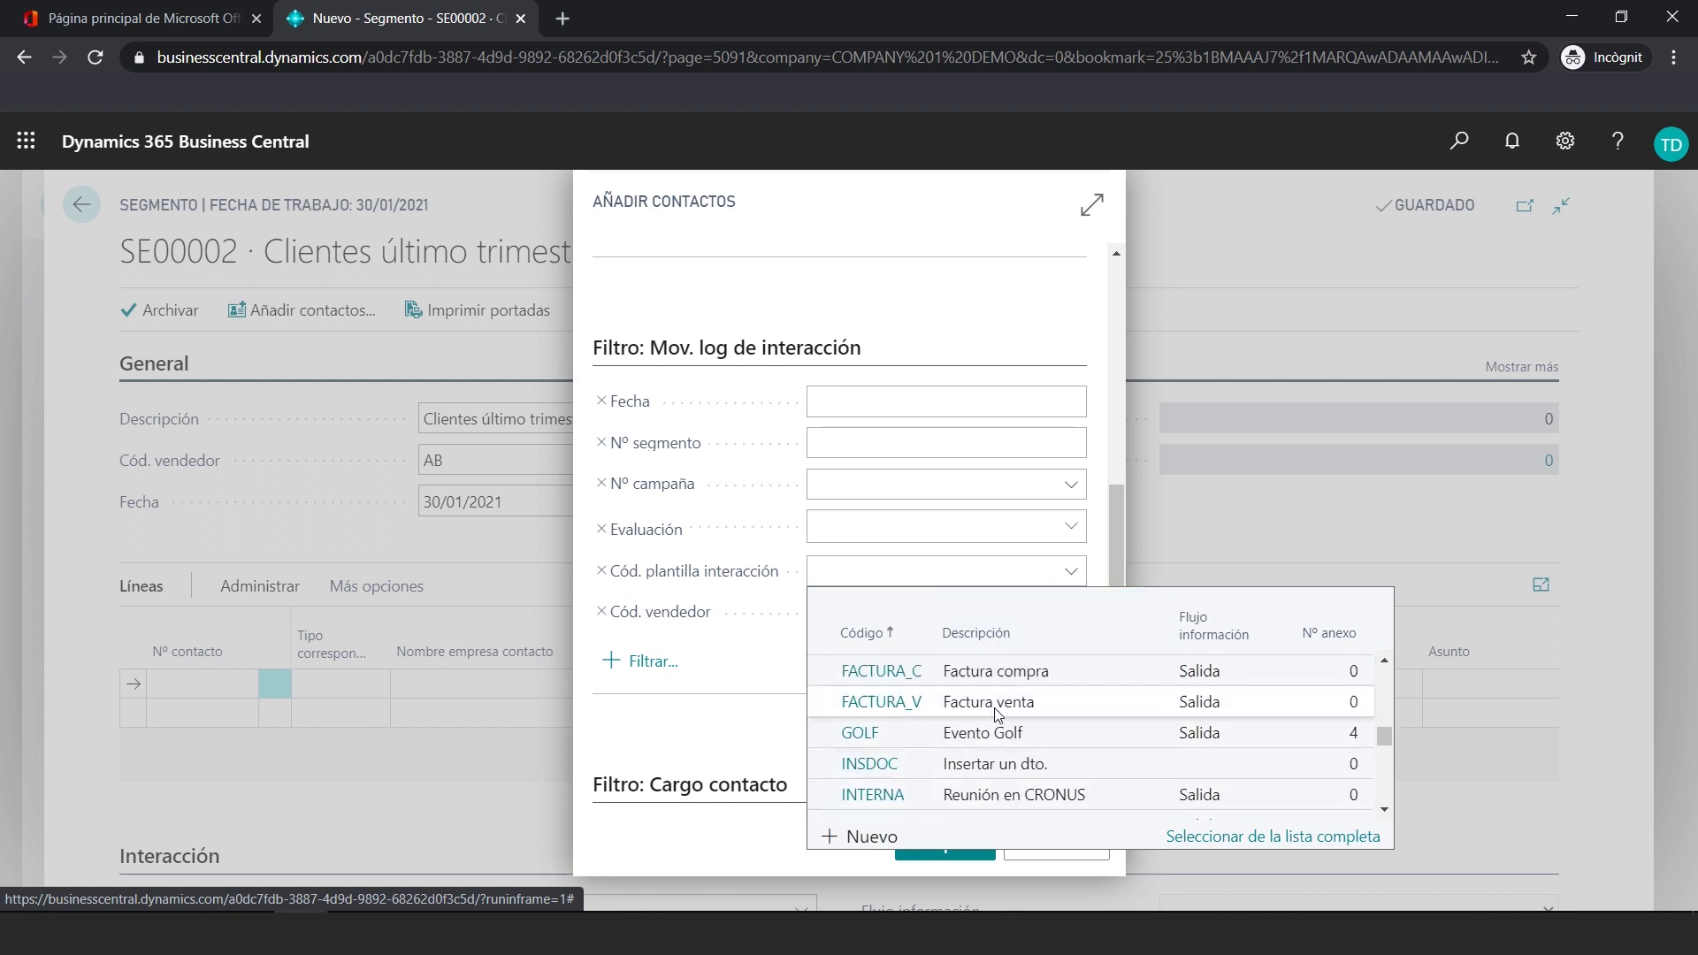
pyautogui.click(1041, 702)
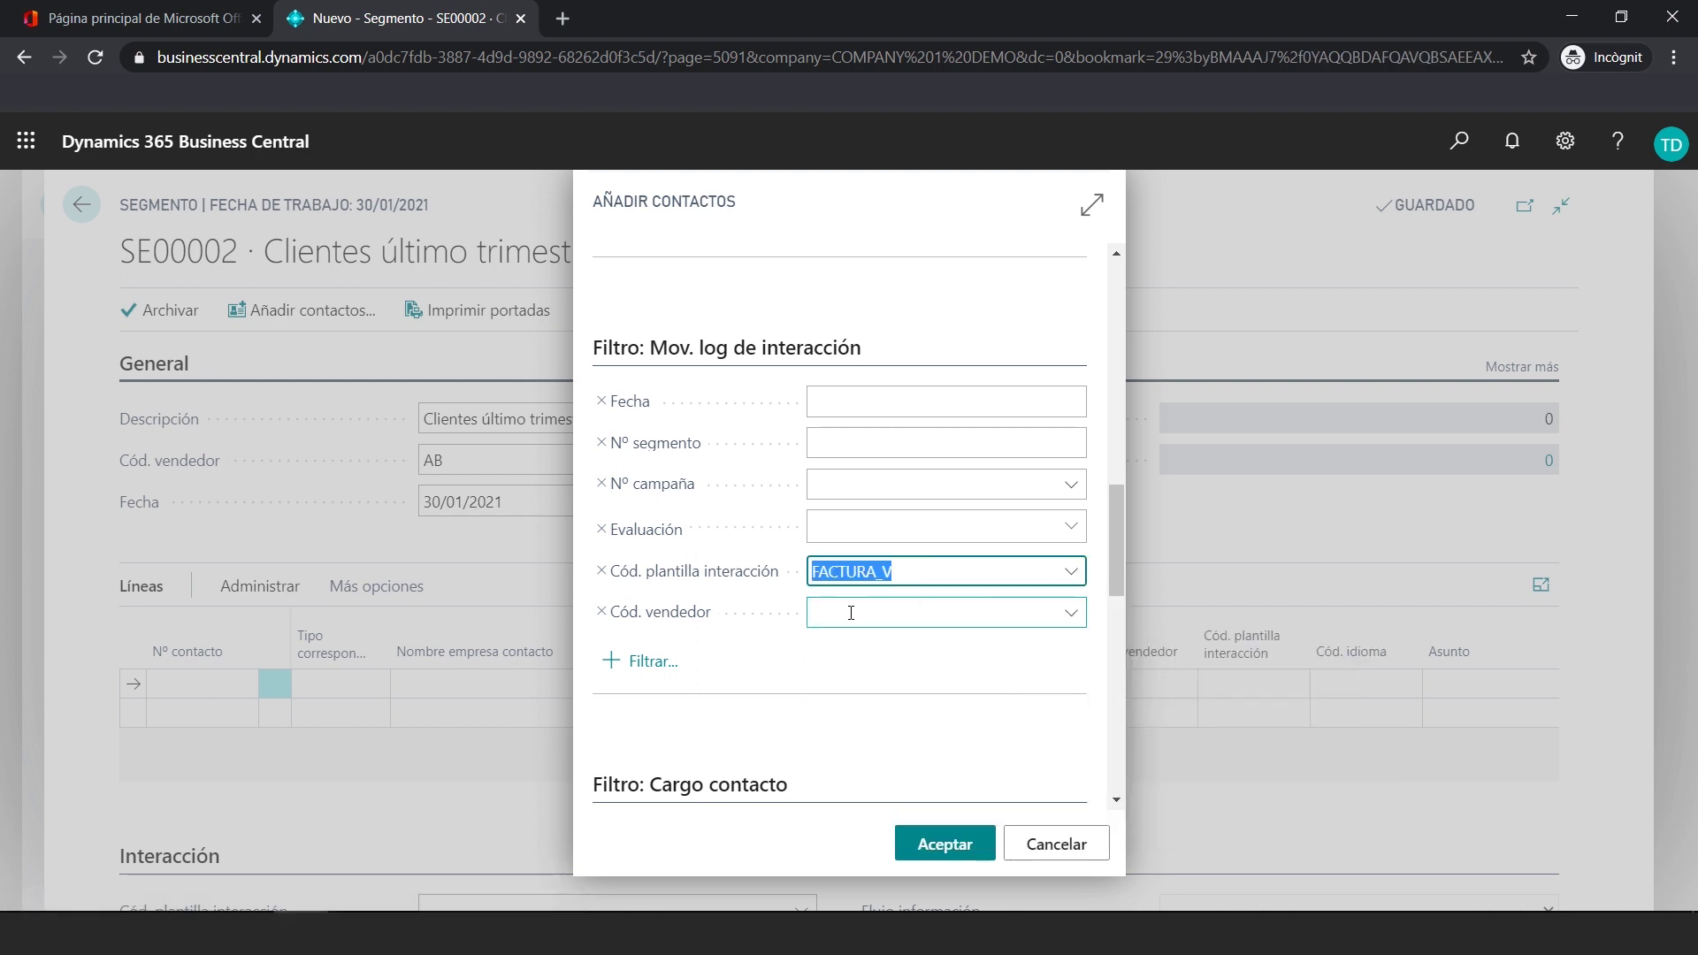
# - Review the remaining contact filters for salesperson, job responsibility, industry group, business relation and value entries
pyautogui.click(1084, 622)
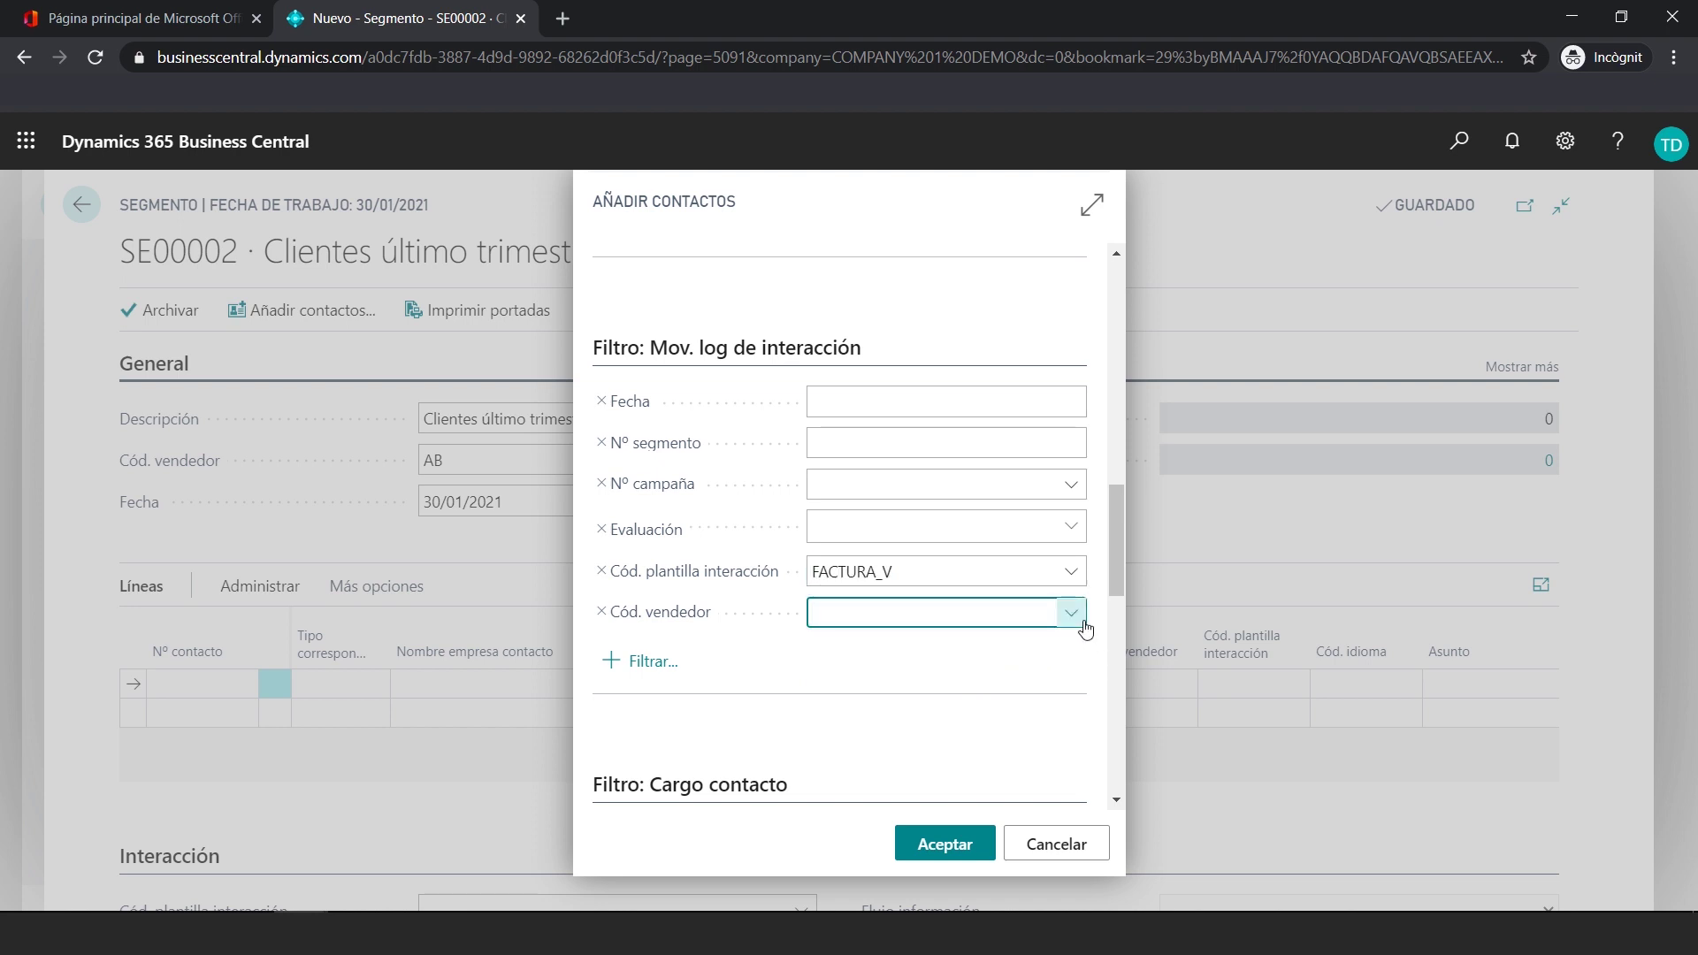
pyautogui.click(1072, 612)
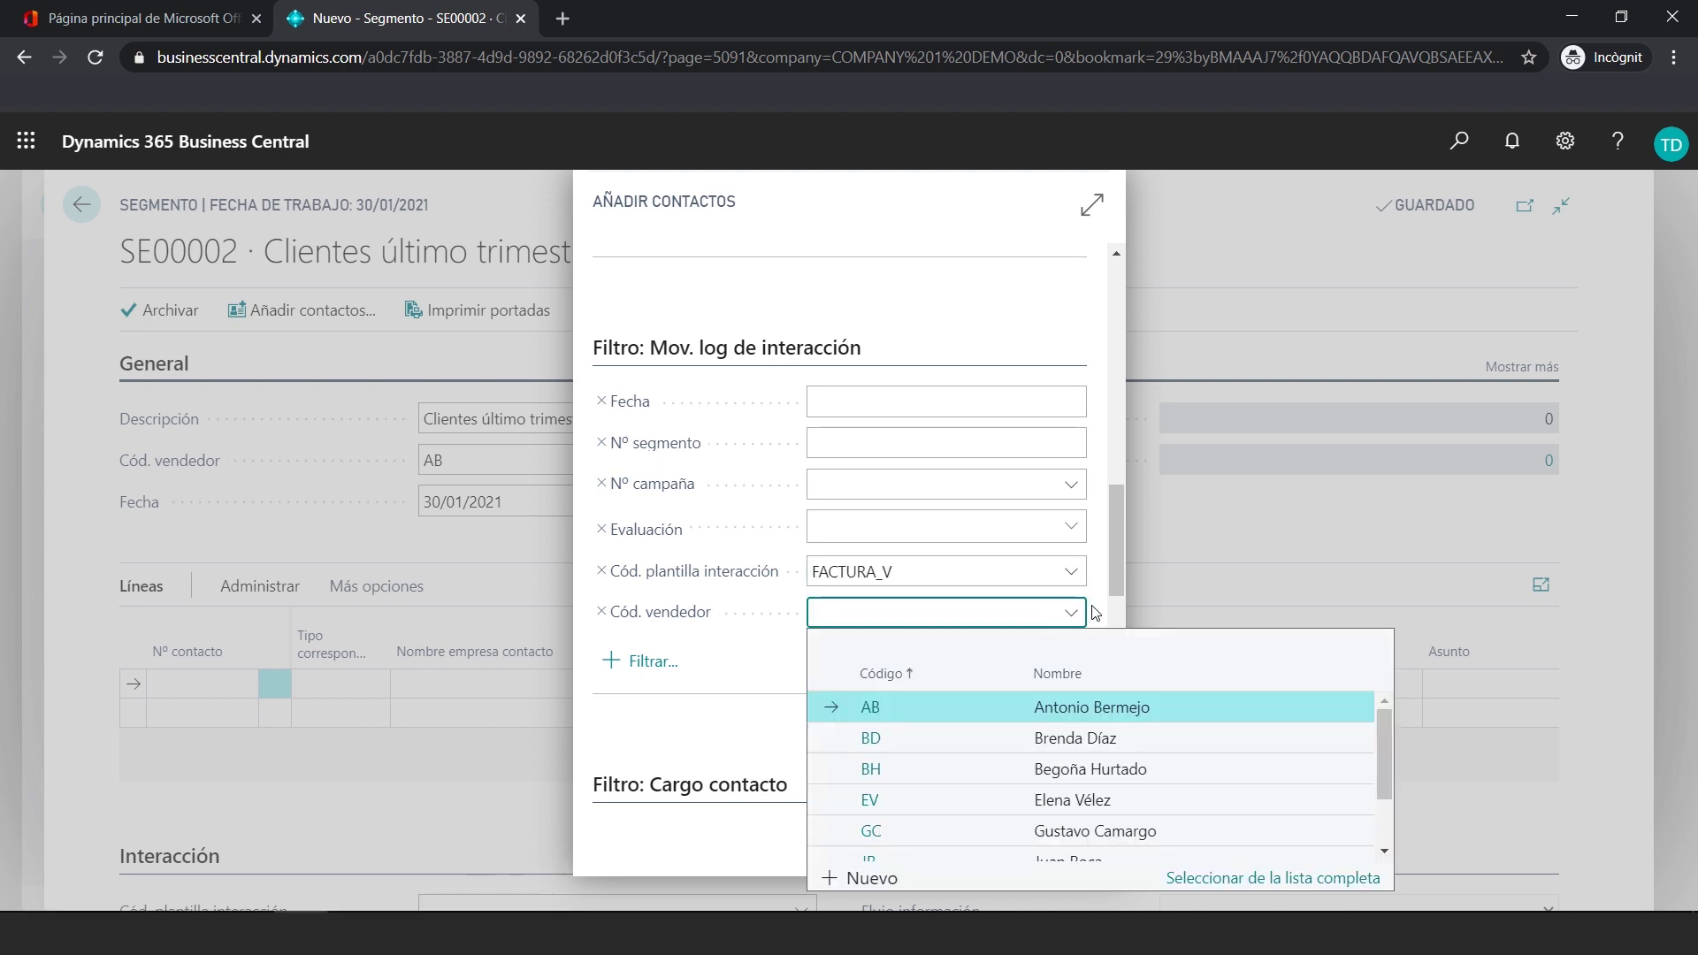
pyautogui.press('Escape')
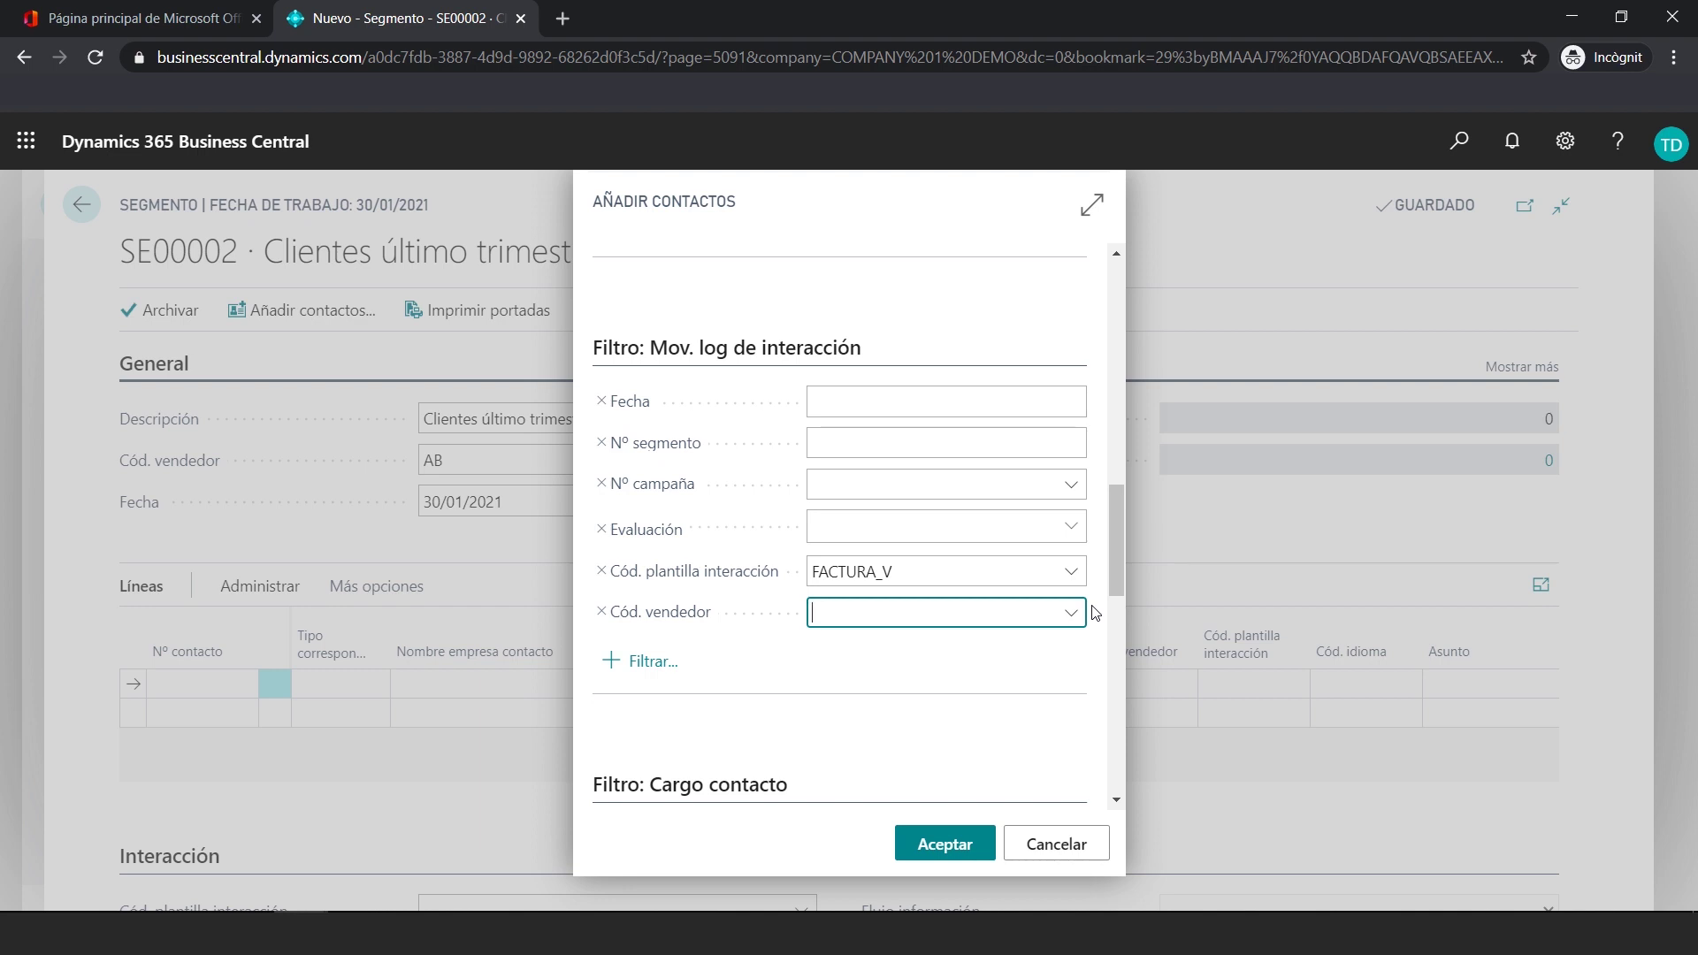
pyautogui.scroll(-4, 1096, 612)
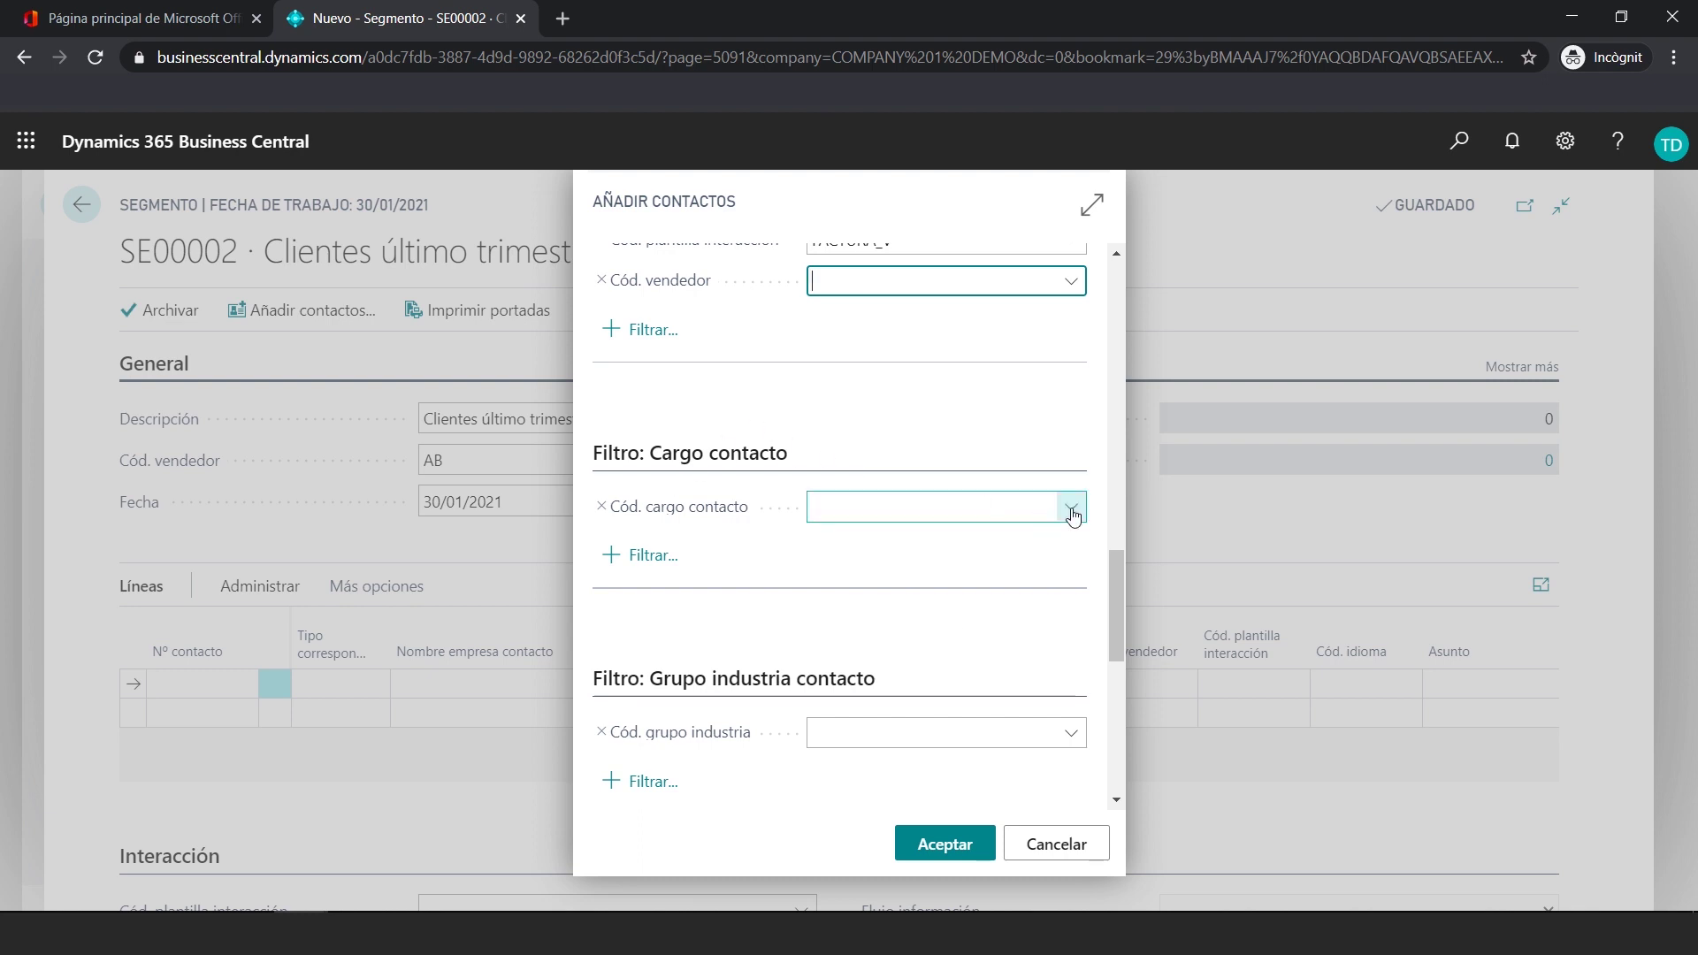
pyautogui.click(1071, 511)
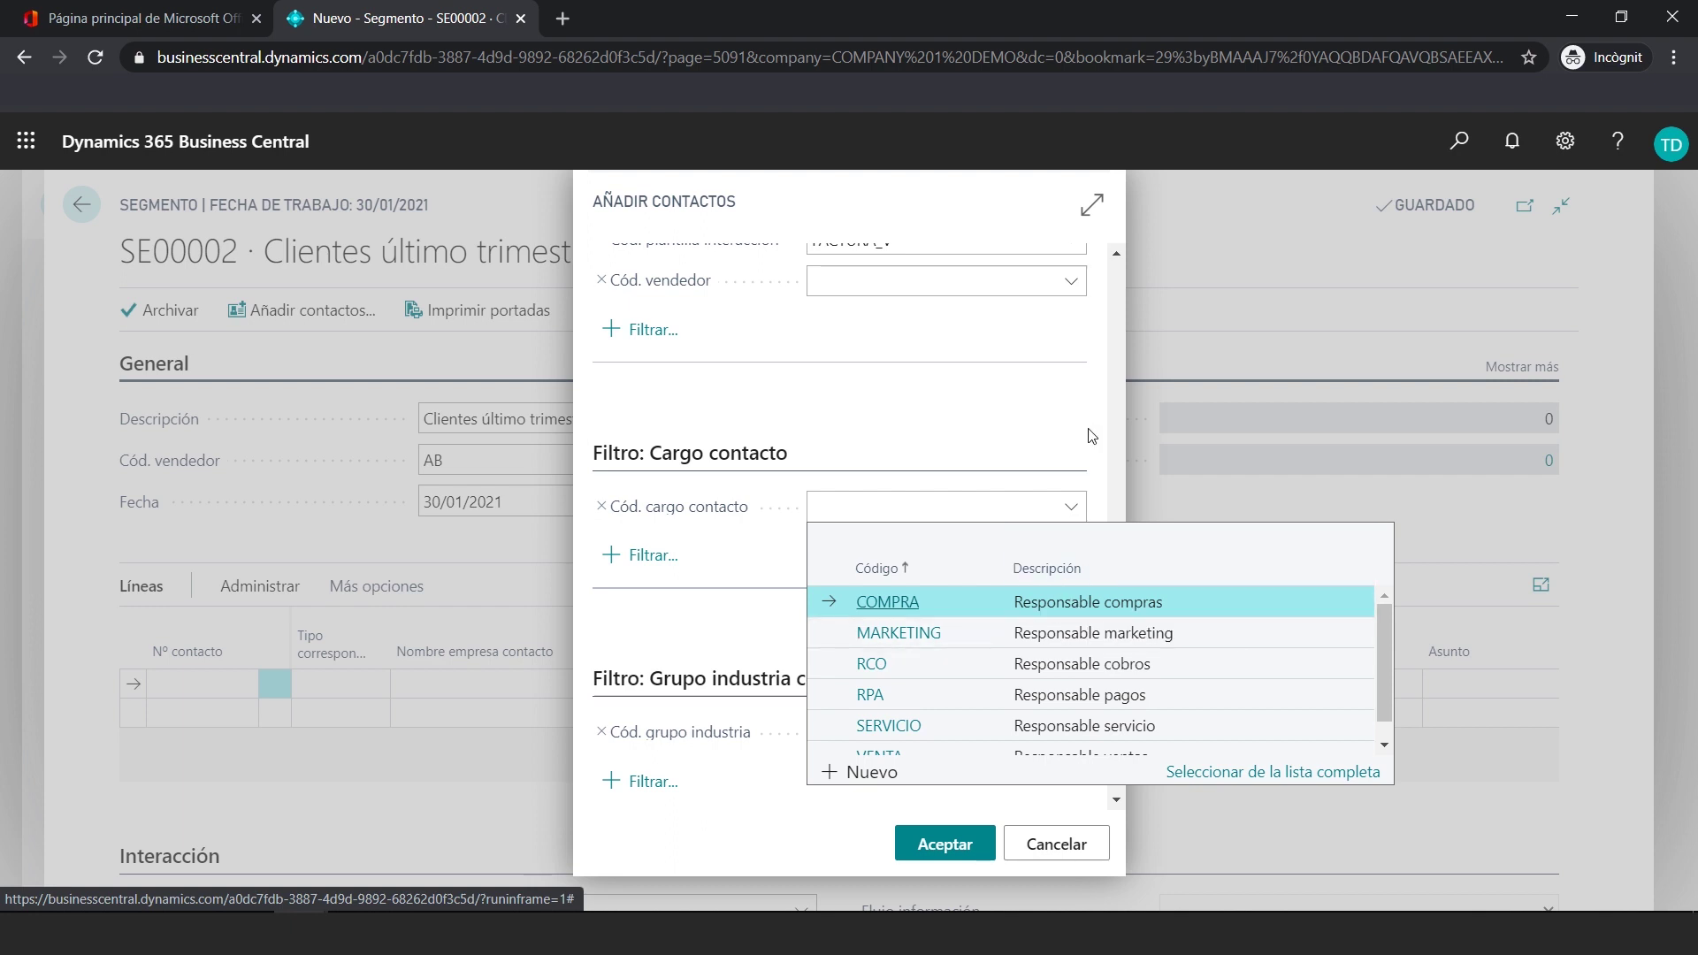
pyautogui.click(1071, 506)
pyautogui.scroll(-1, 1073, 569)
pyautogui.click(1068, 624)
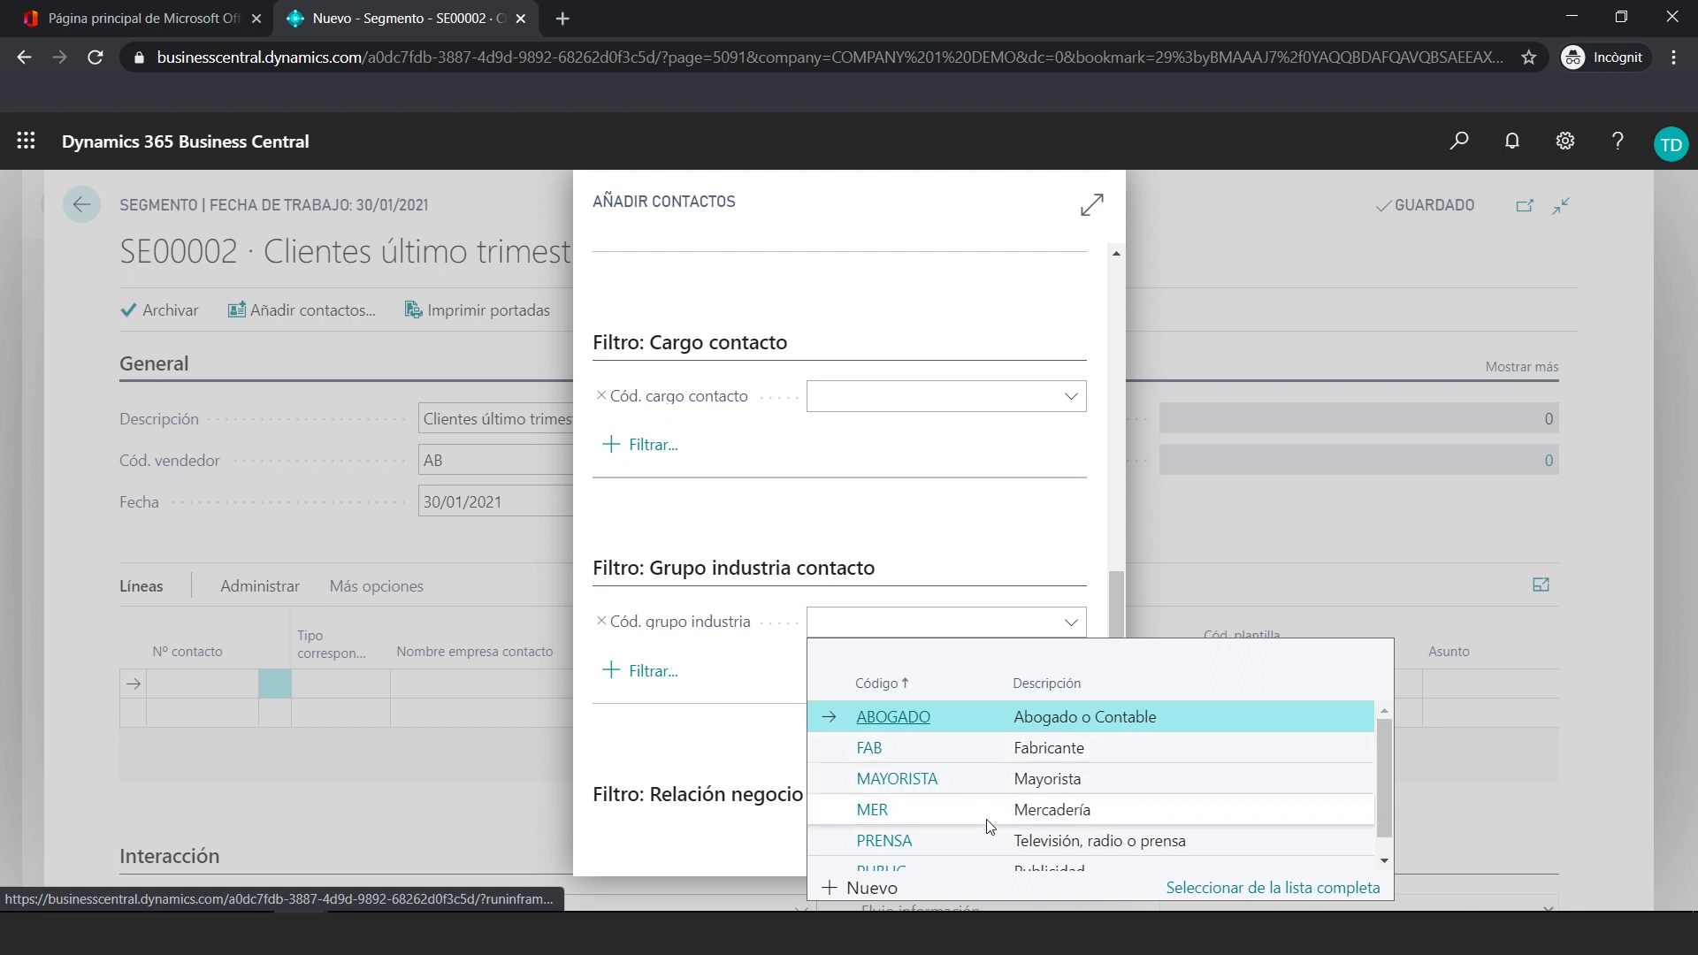
pyautogui.scroll(-5, 1095, 578)
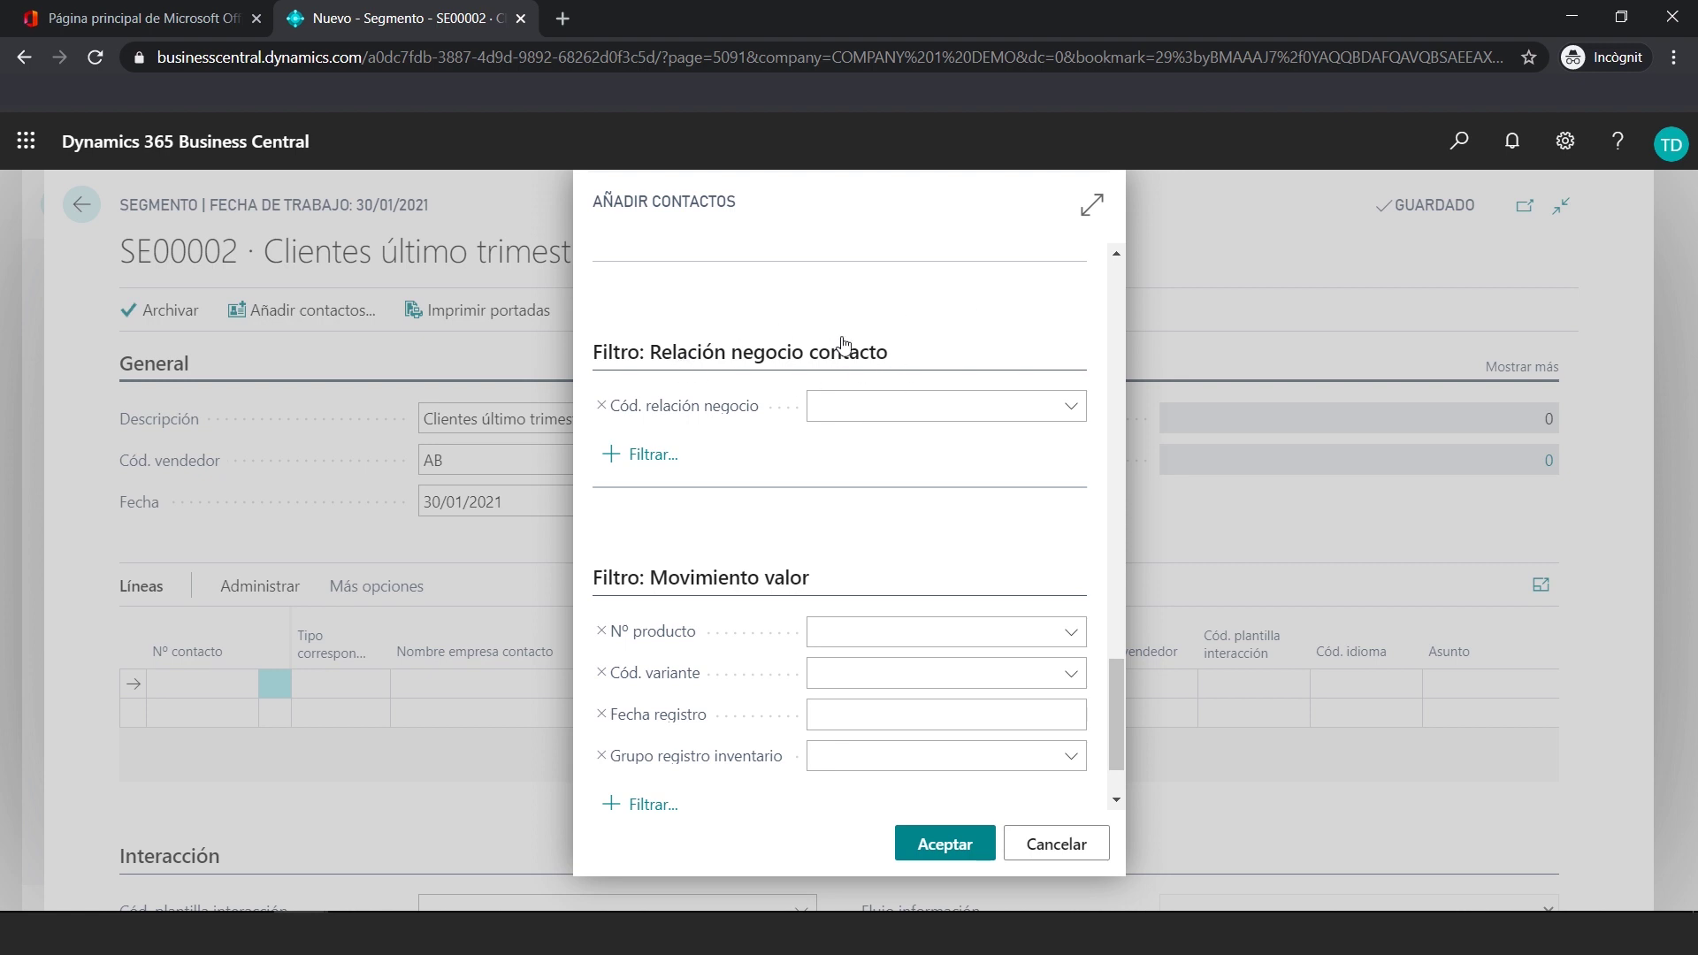
pyautogui.scroll(-1, 1089, 518)
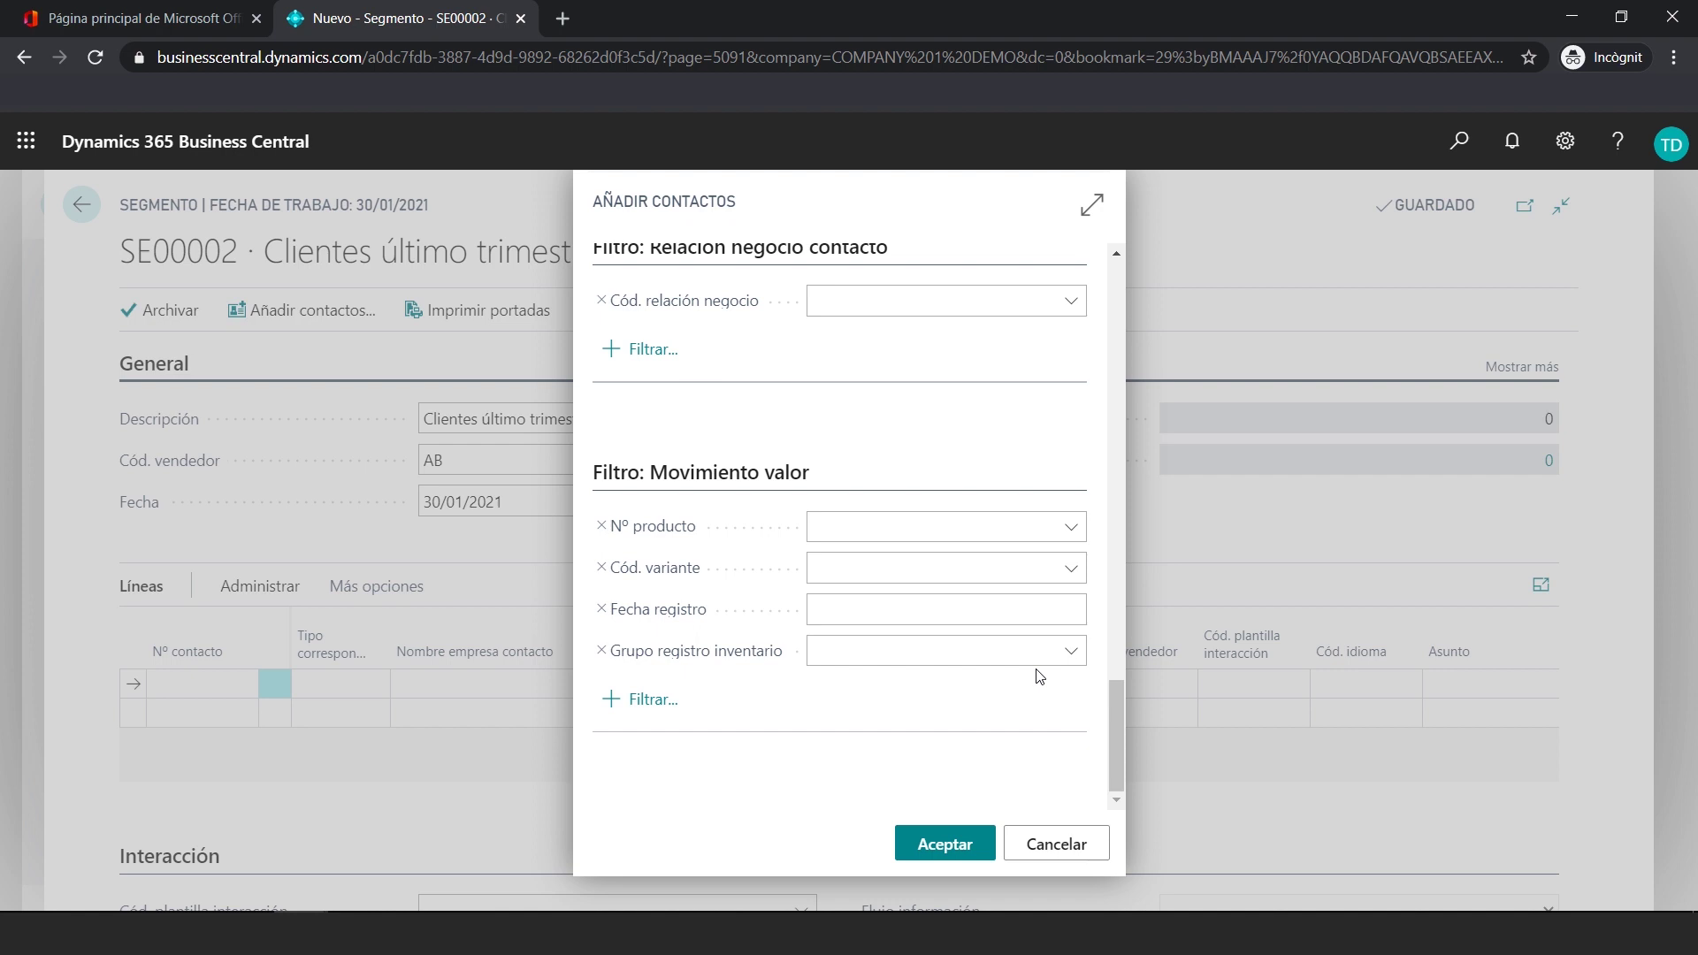
# - Accept the FACTURA_V interaction template filter to add the matching contacts to the segment lines
pyautogui.scroll(10, 1039, 677)
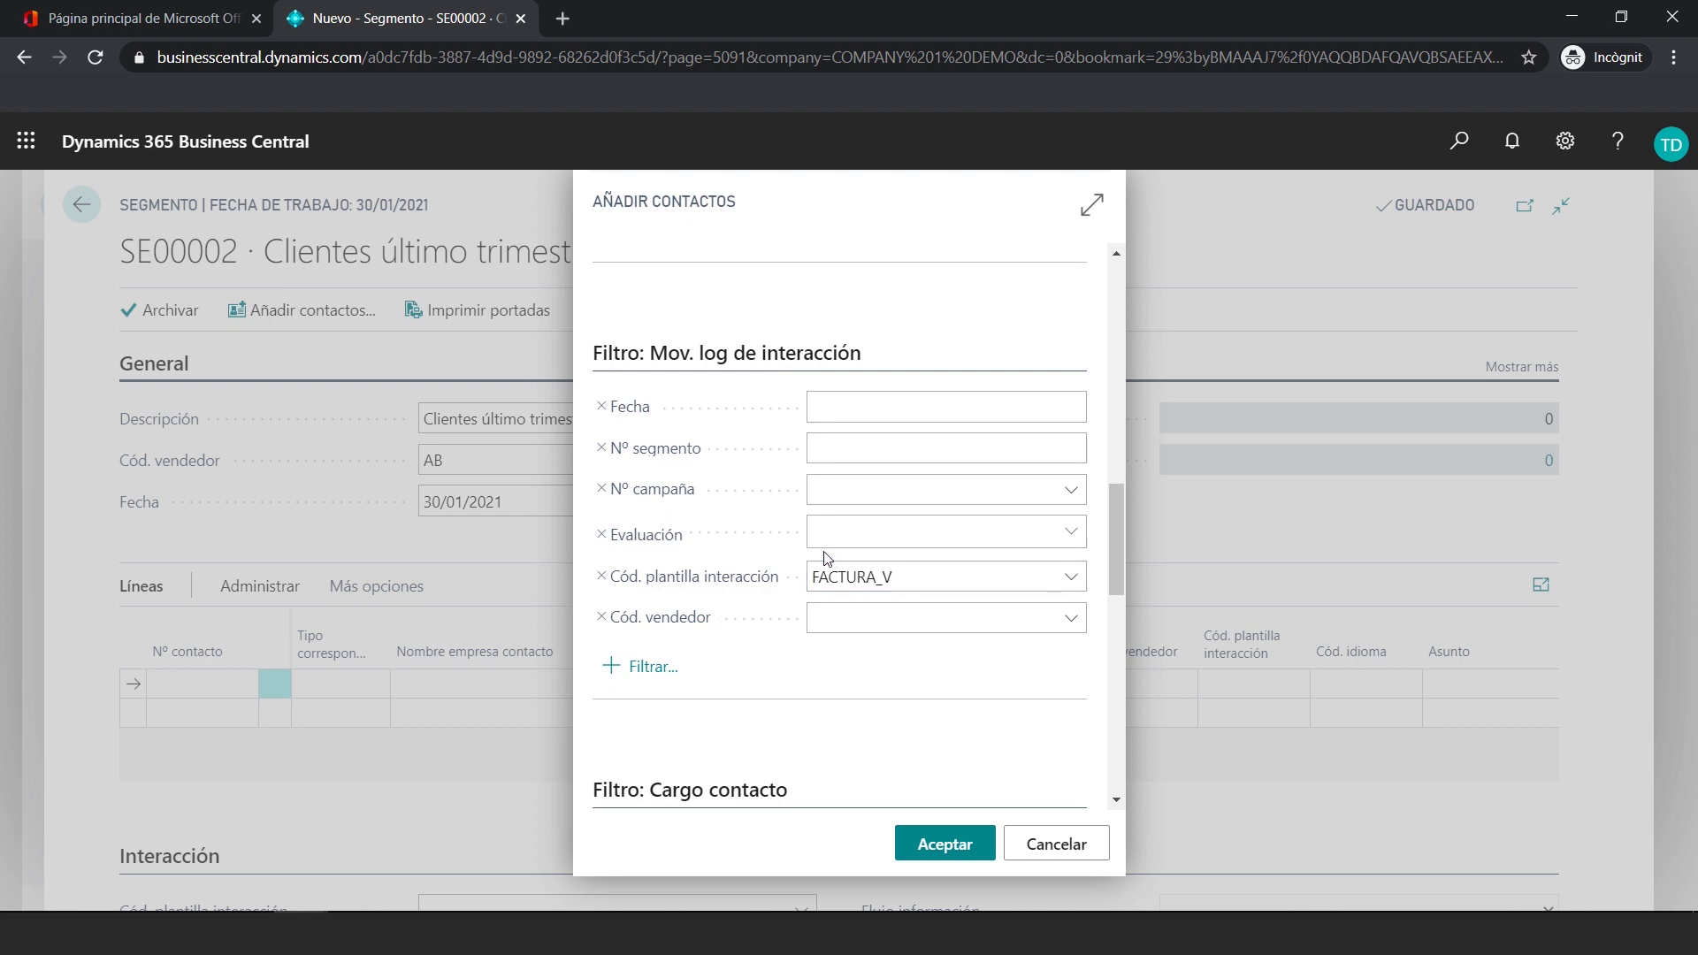
pyautogui.click(929, 575)
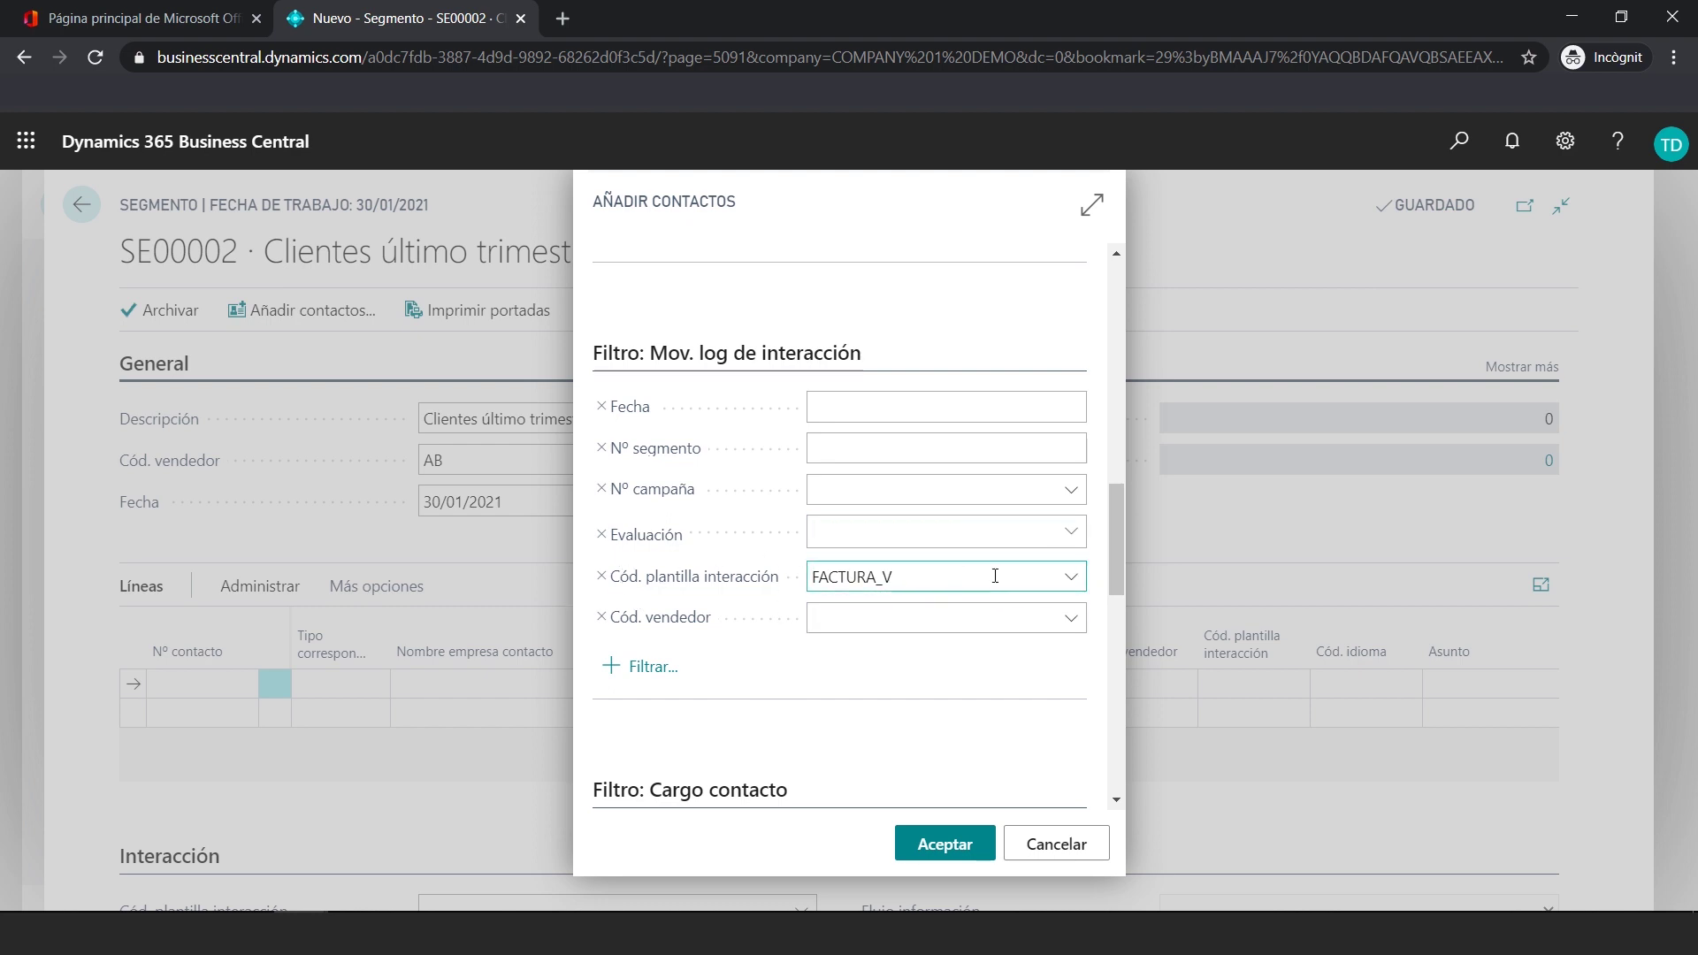
pyautogui.click(960, 840)
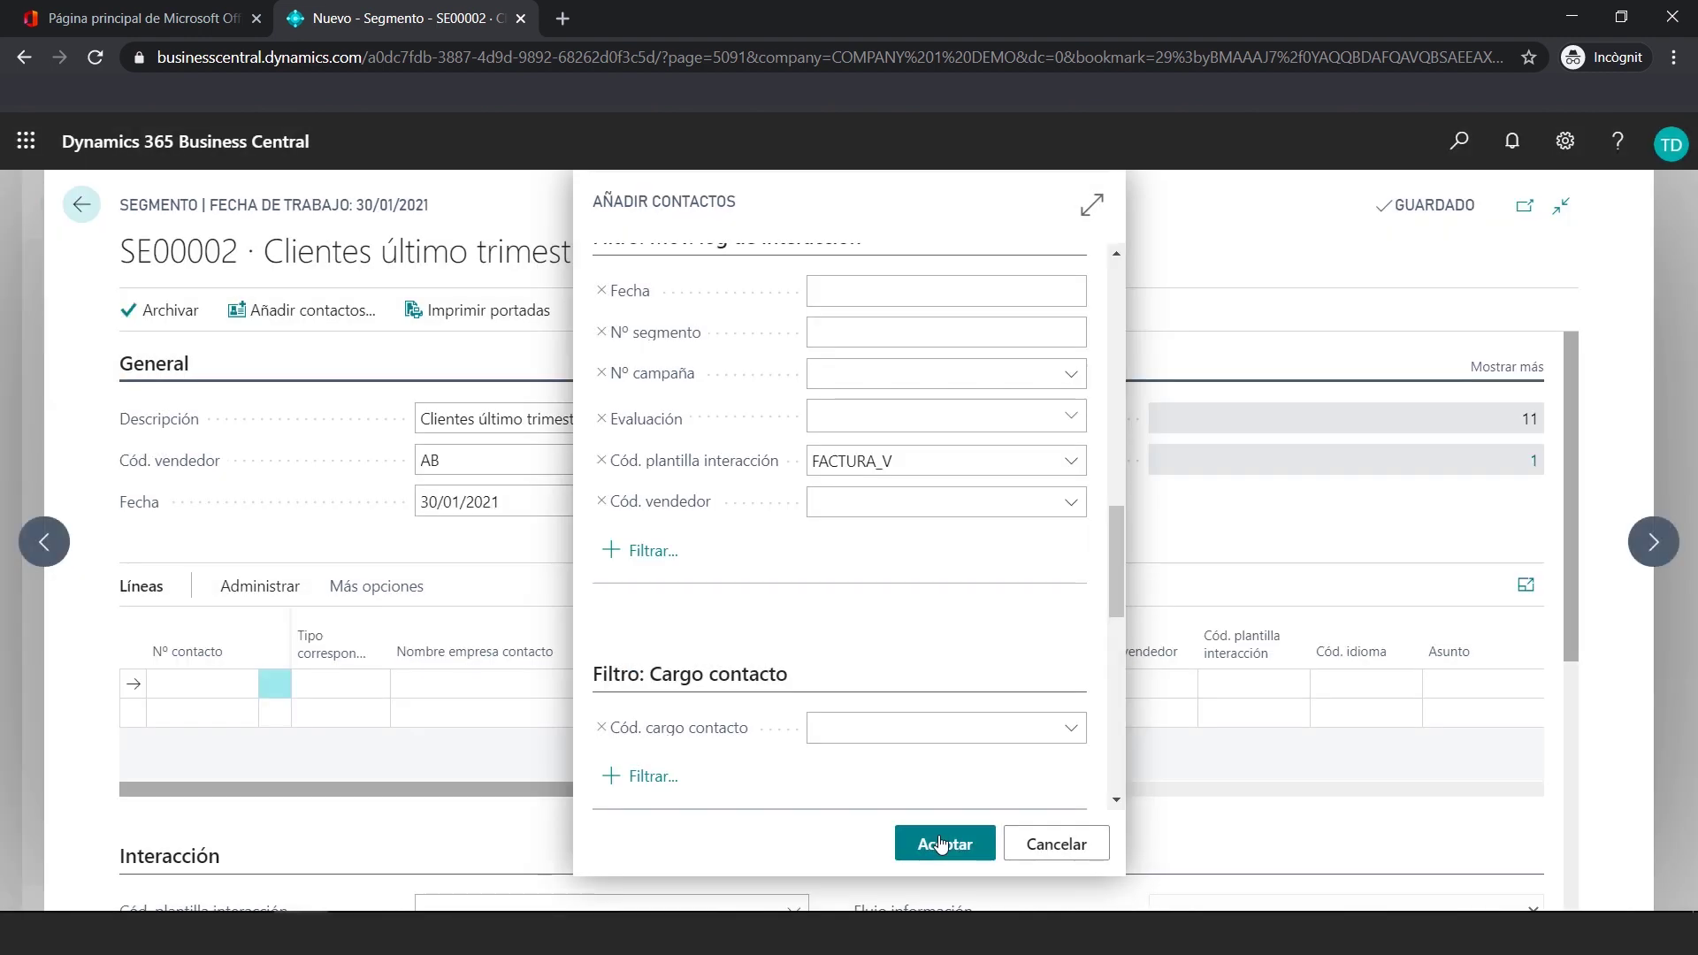
pyautogui.scroll(5, 557, 701)
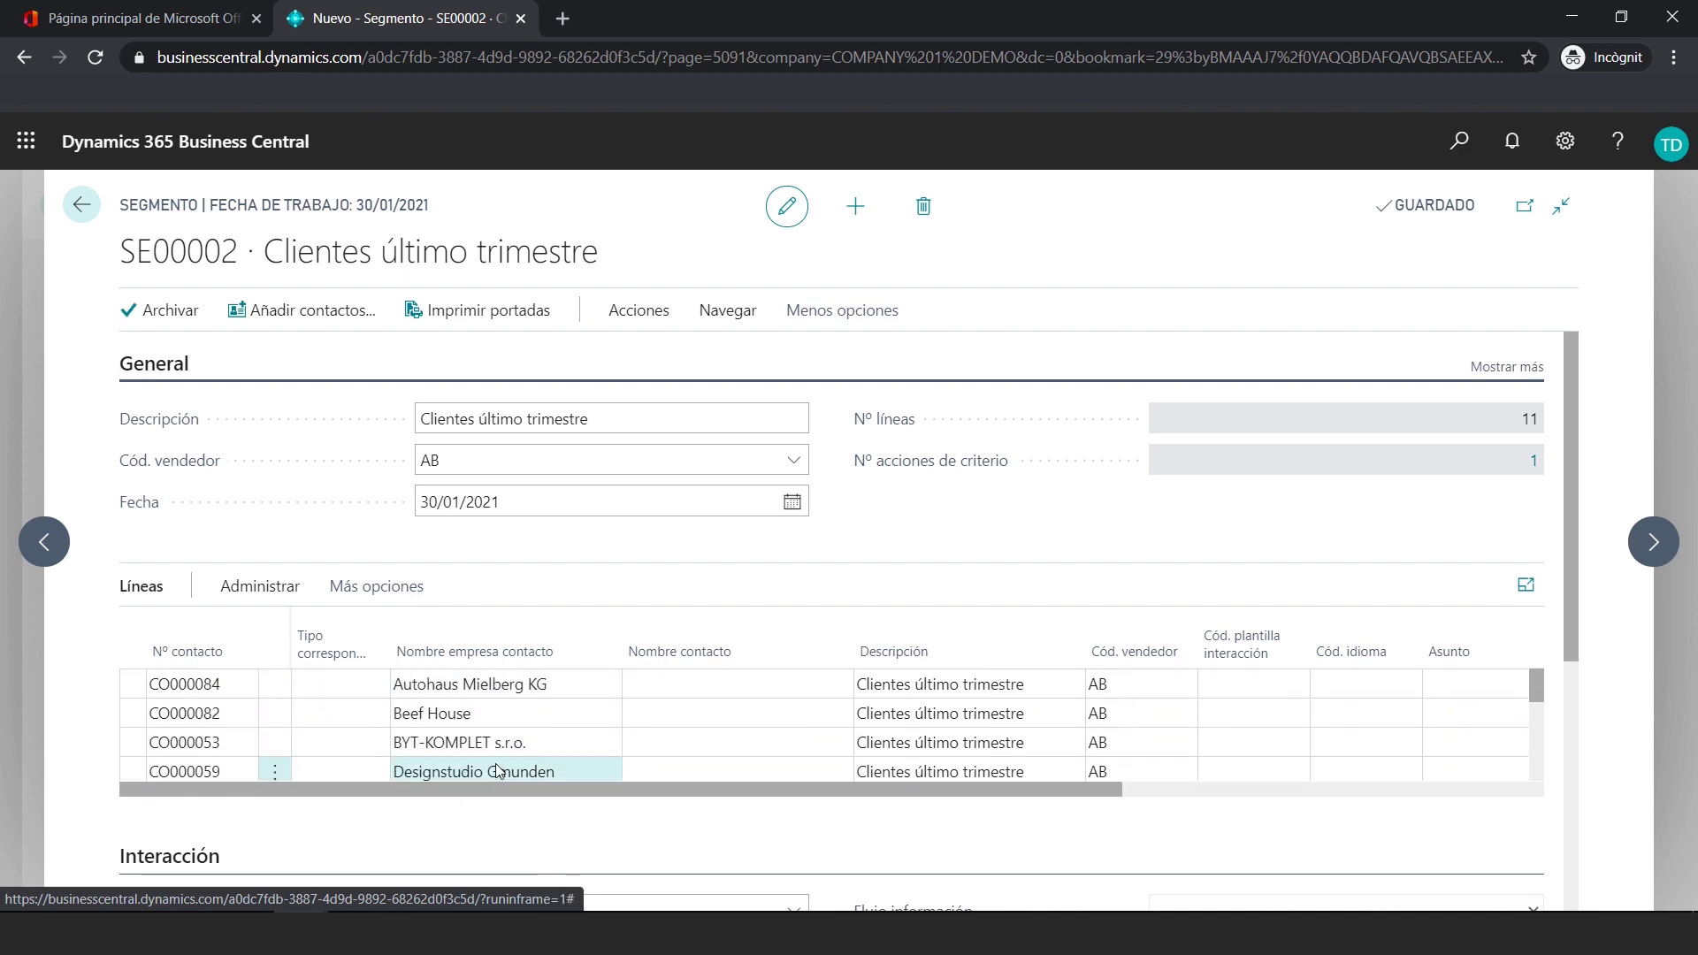
# - Add the first contact from the contact lookup list on the empty line after the existing segment lines
pyautogui.scroll(-3, 511, 711)
pyautogui.scroll(-3, 512, 712)
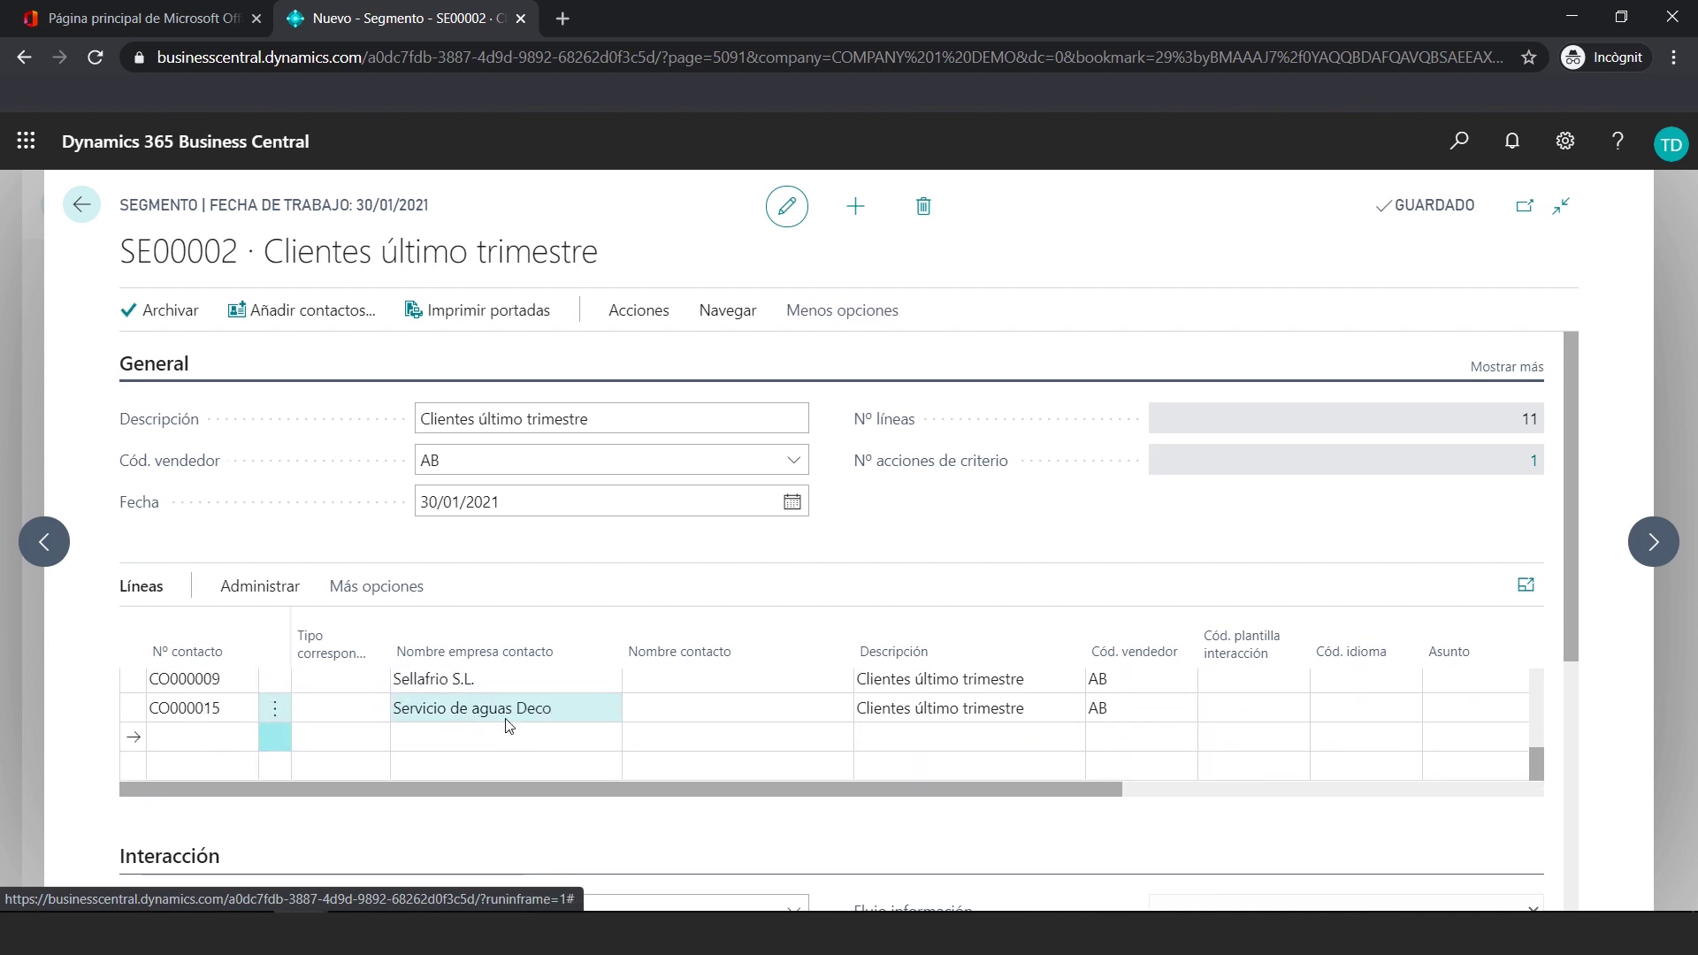
pyautogui.click(210, 739)
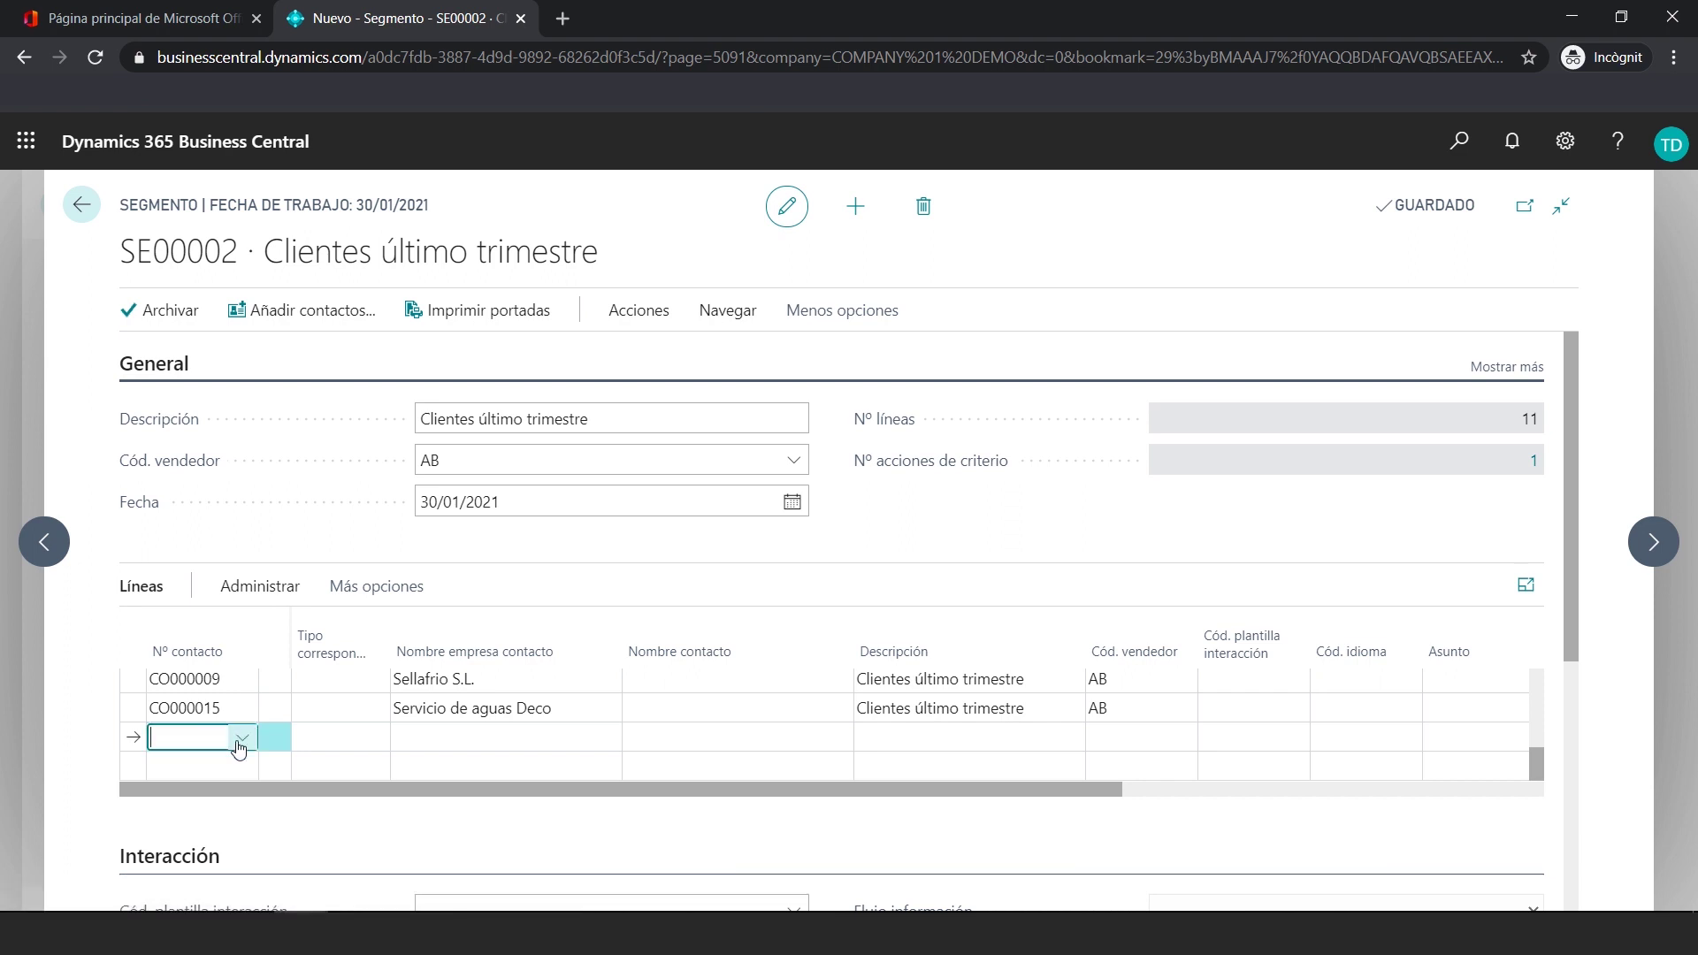
pyautogui.click(240, 739)
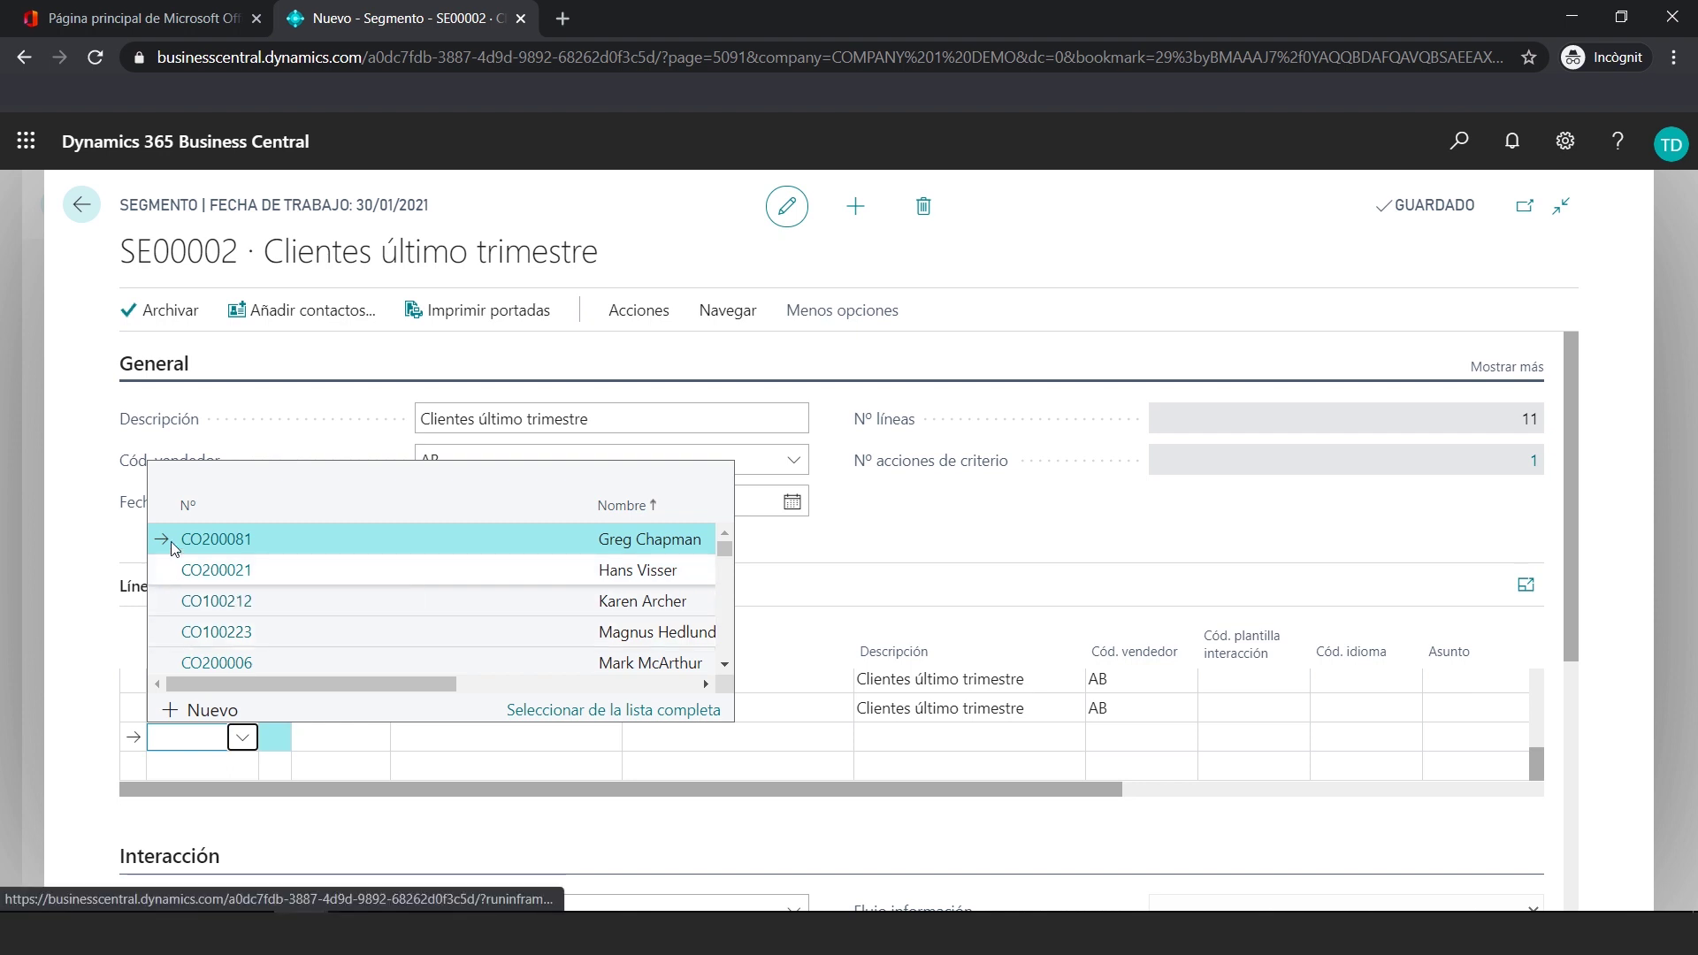
pyautogui.click(221, 545)
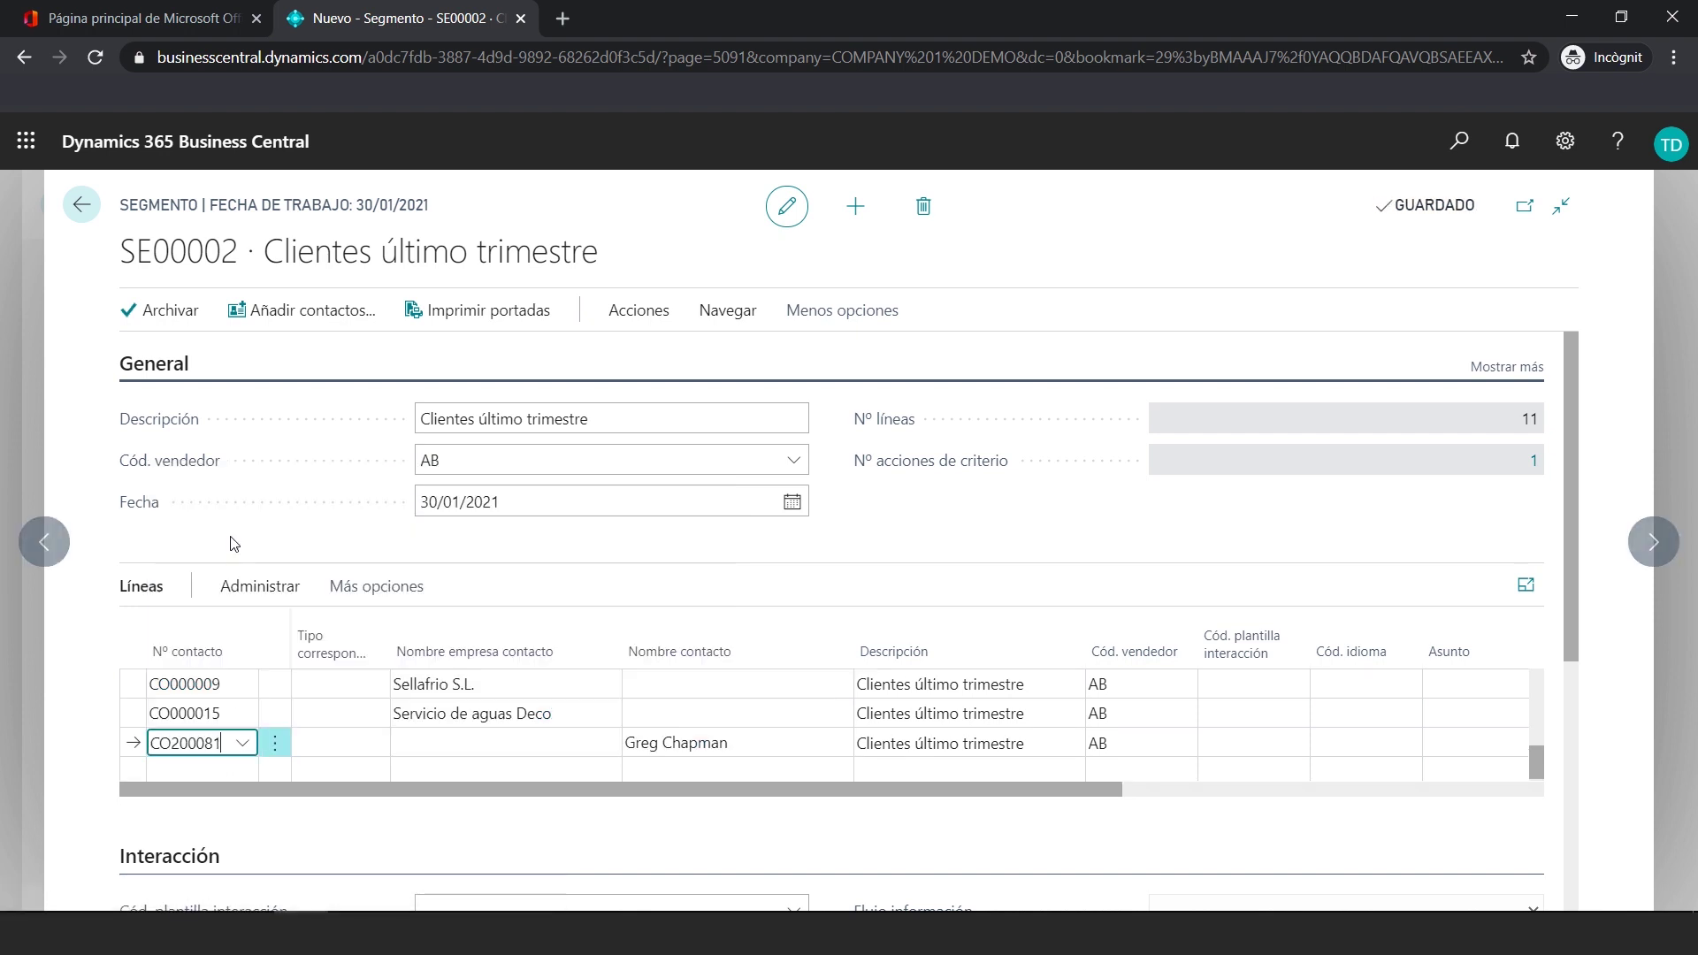
# - Add the fourth contact from the contact lookup list on another new segment line
pyautogui.click(211, 769)
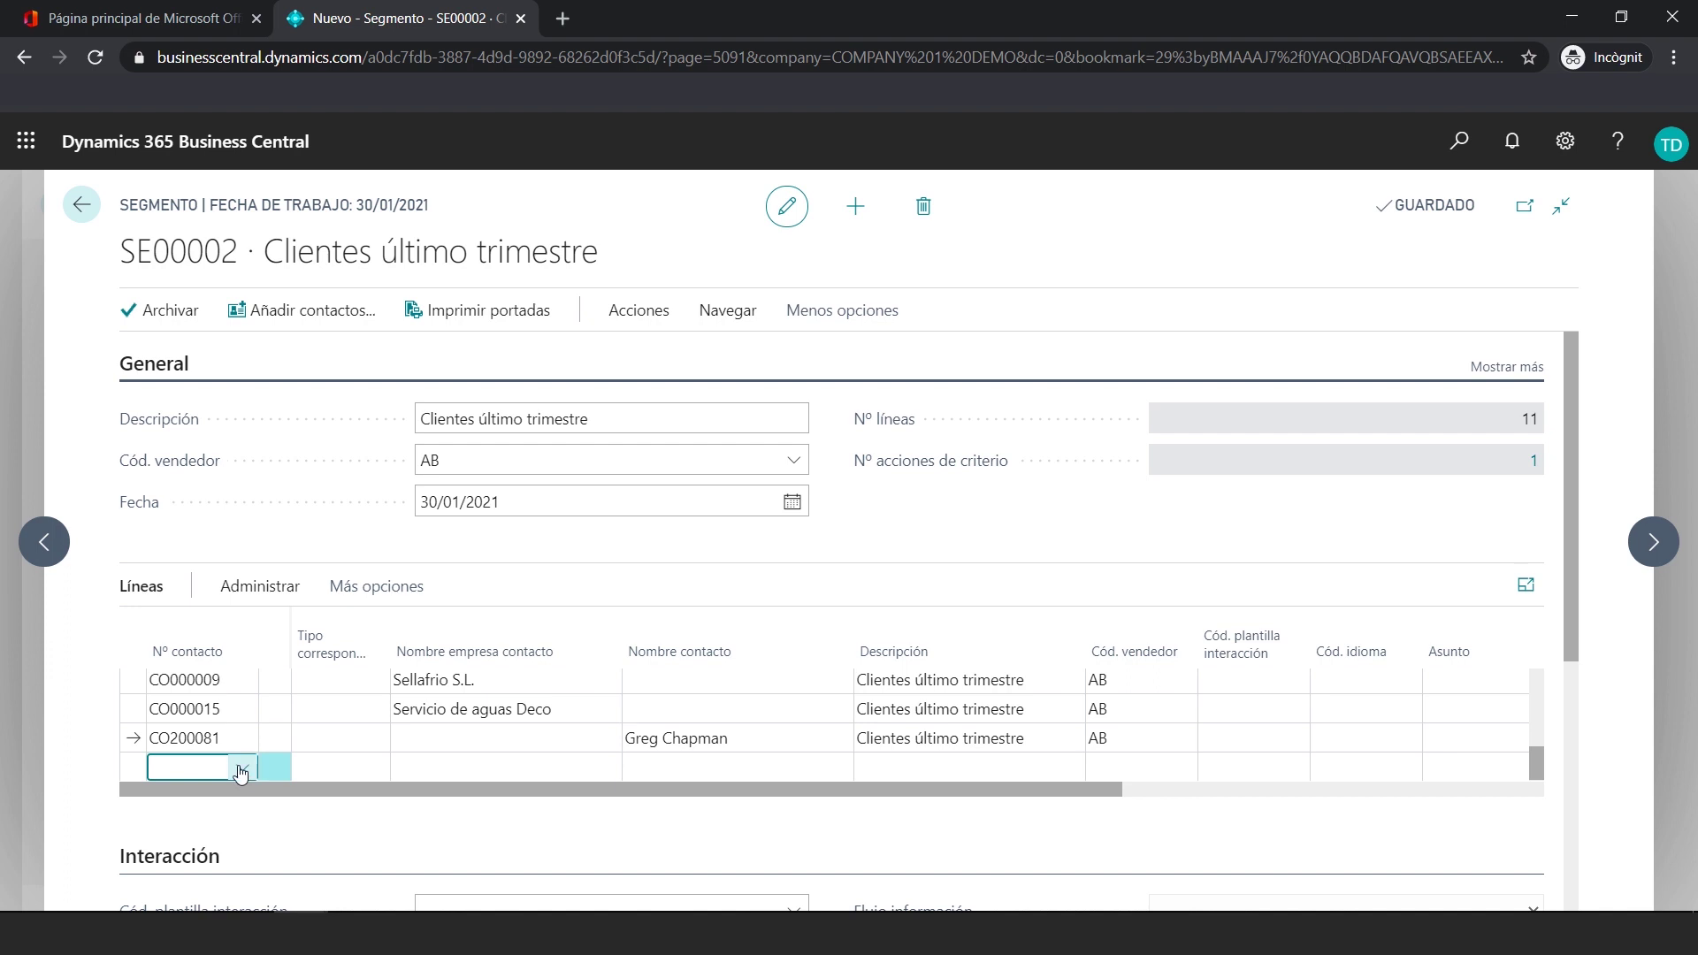
pyautogui.click(241, 769)
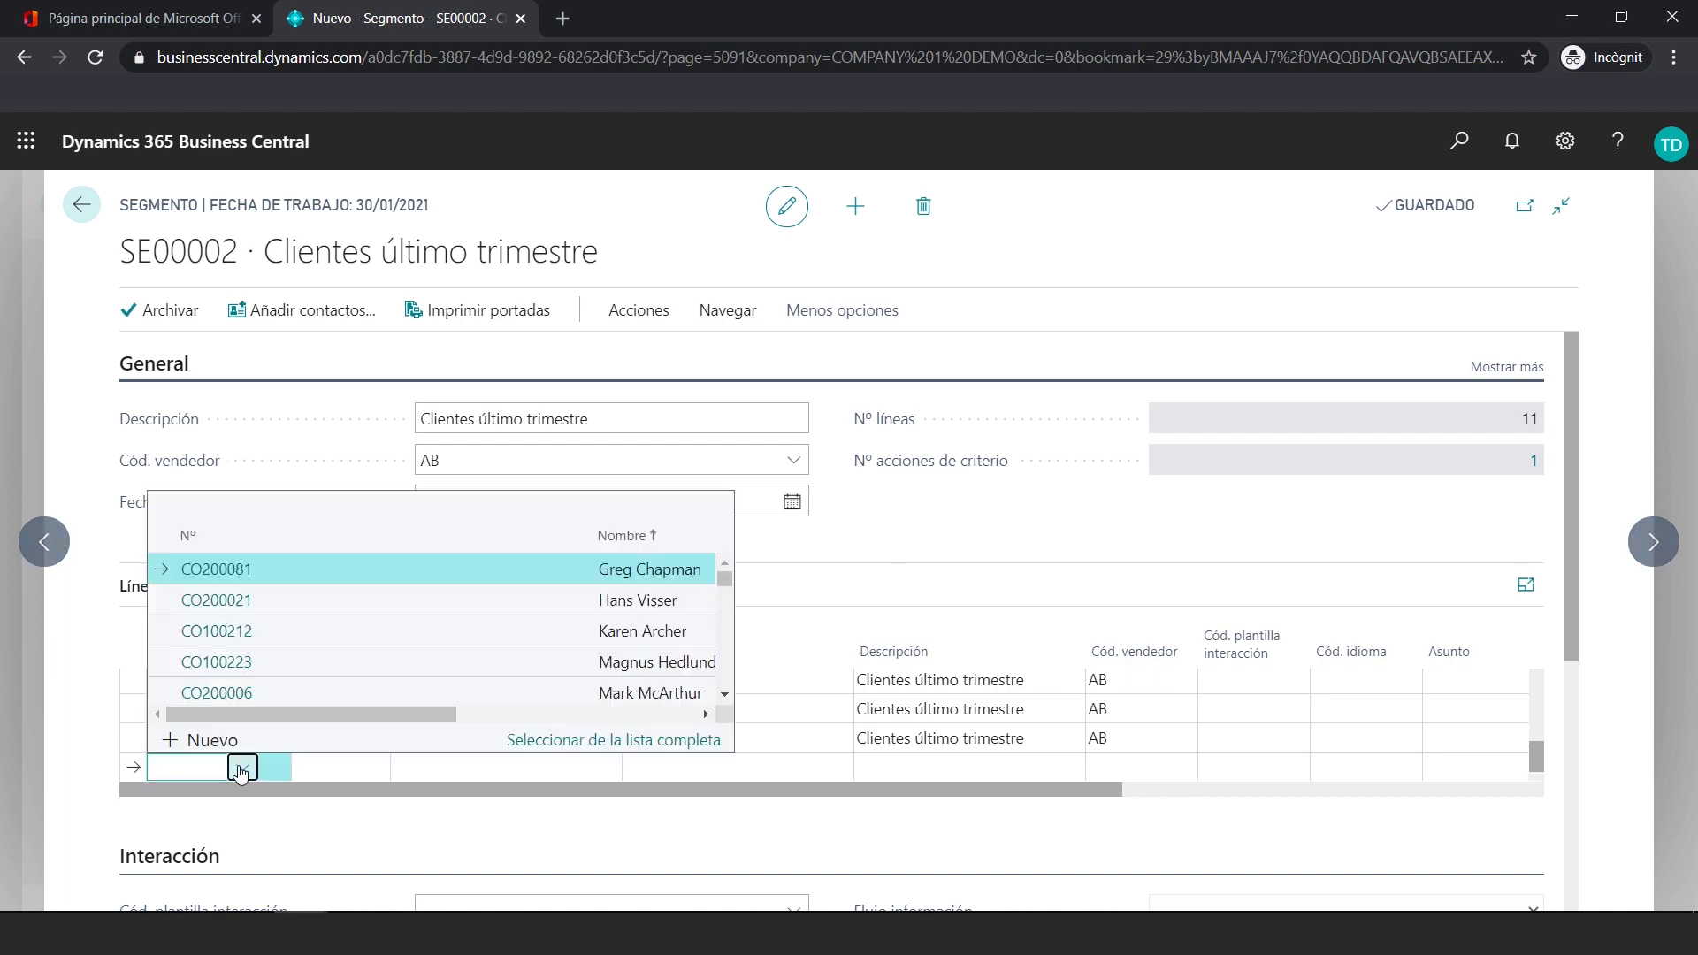
pyautogui.click(629, 670)
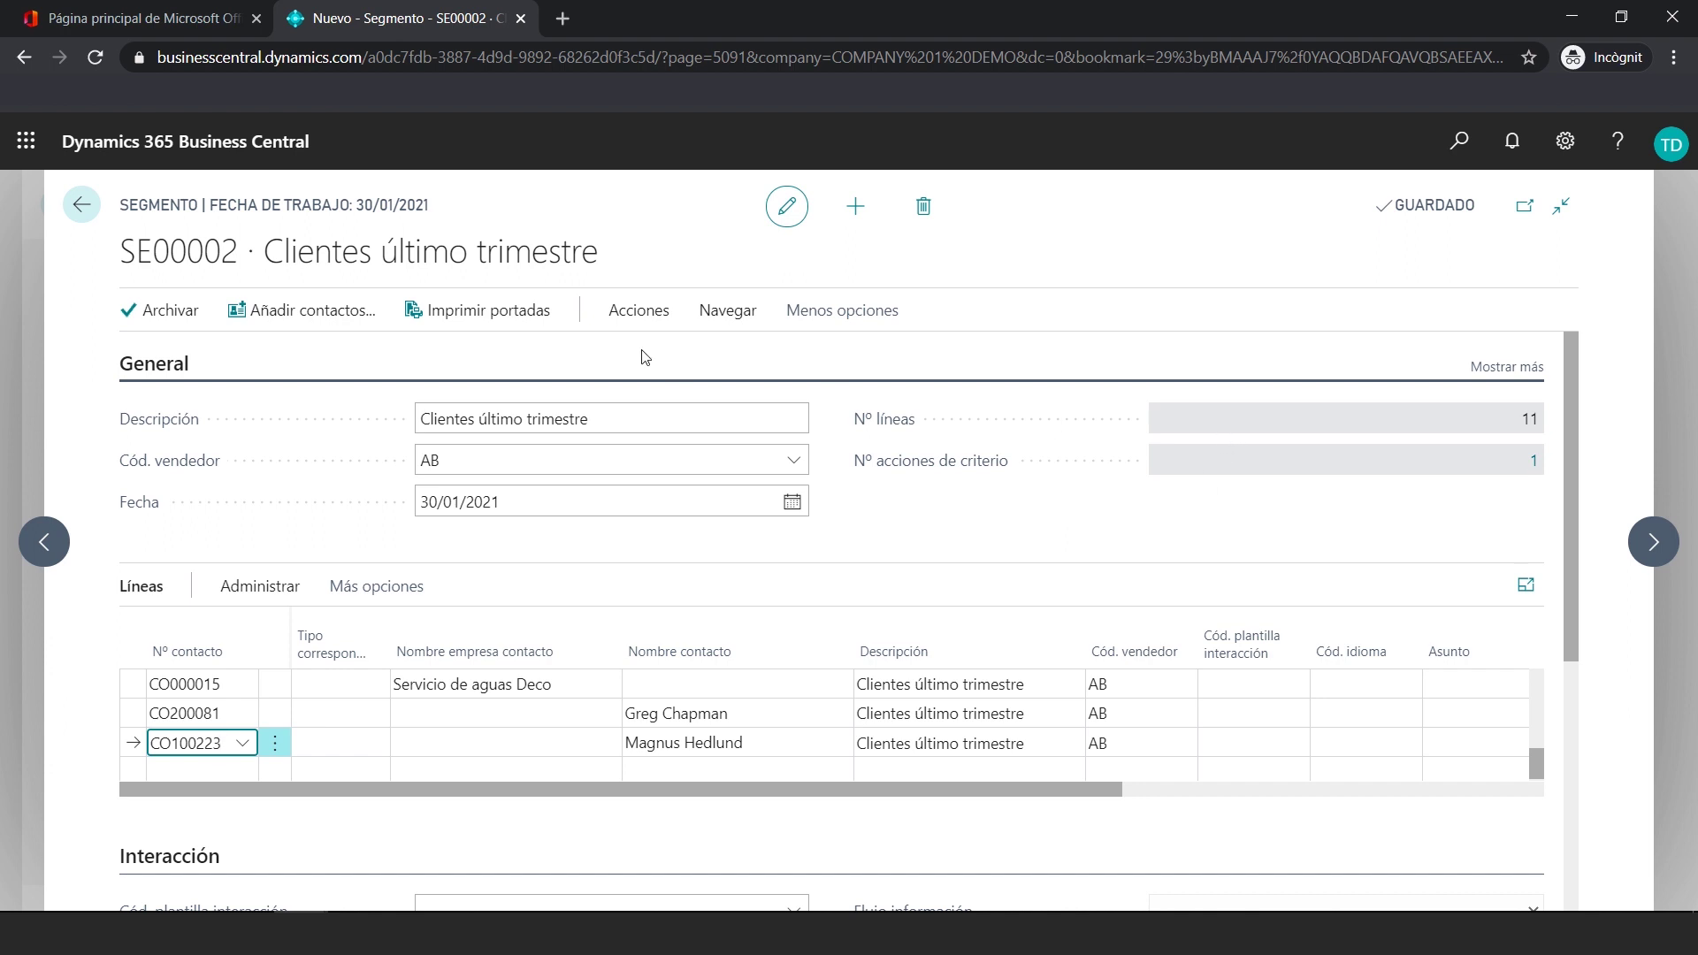
# - Save the segment criteria with code S25 and description "Clientes último trimestre + 2 adicionales", and check the segment's recorded criteria actions
pyautogui.click(655, 311)
pyautogui.click(310, 357)
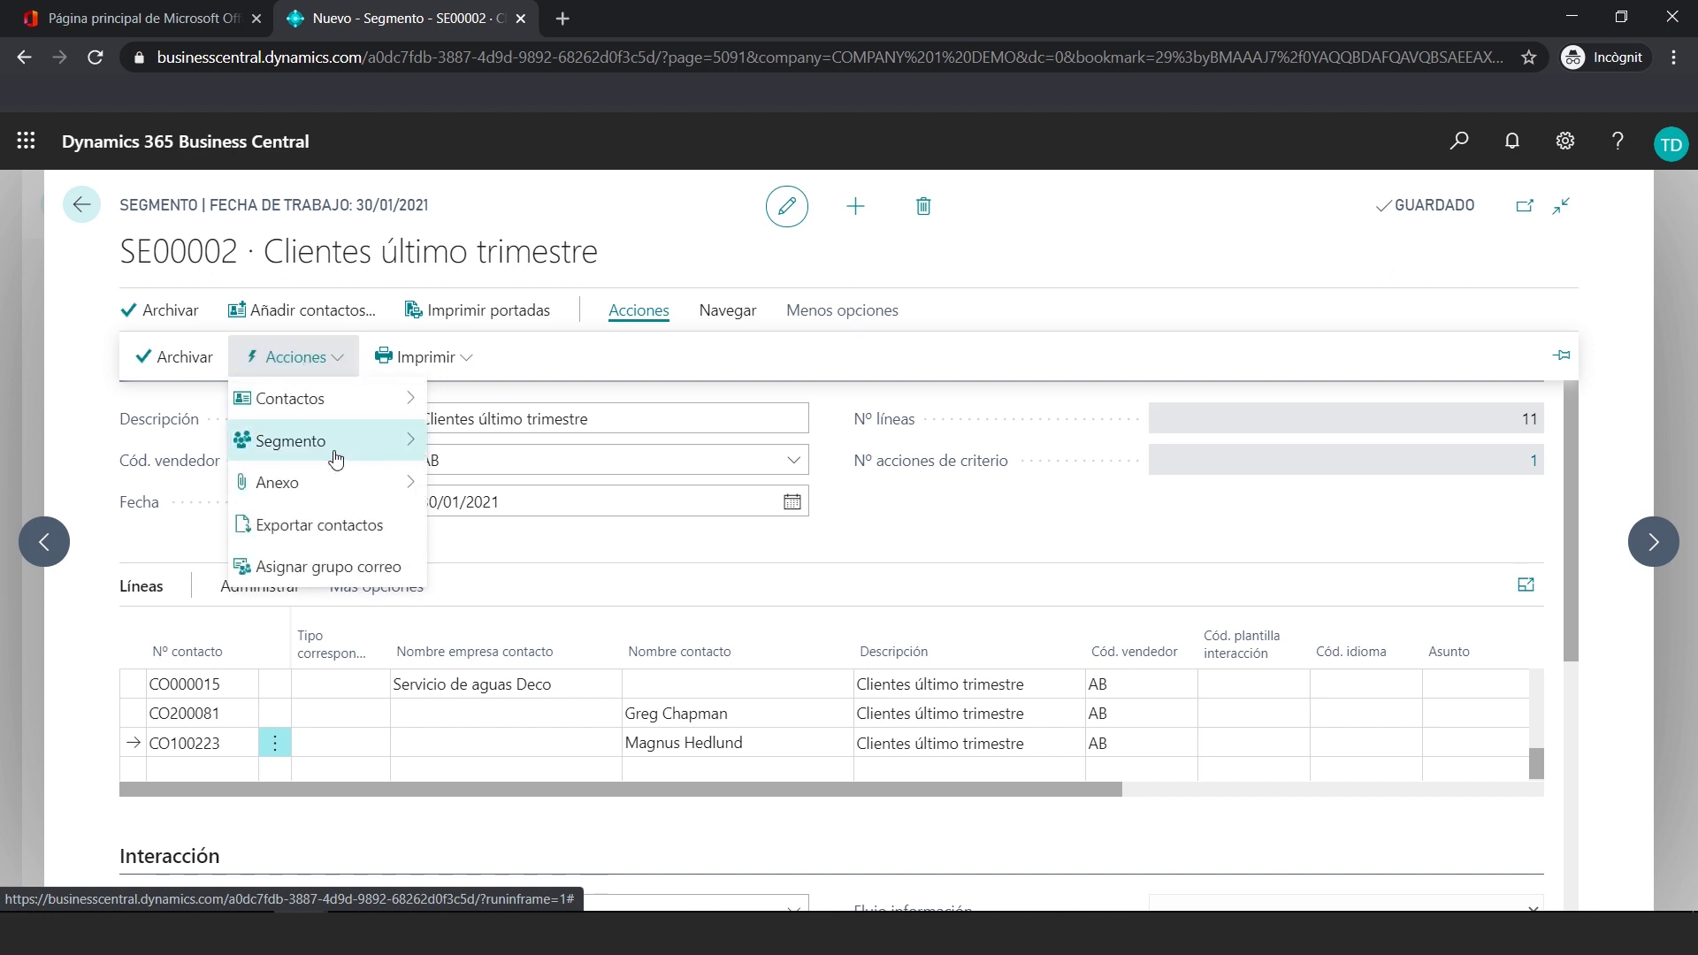
pyautogui.click(413, 453)
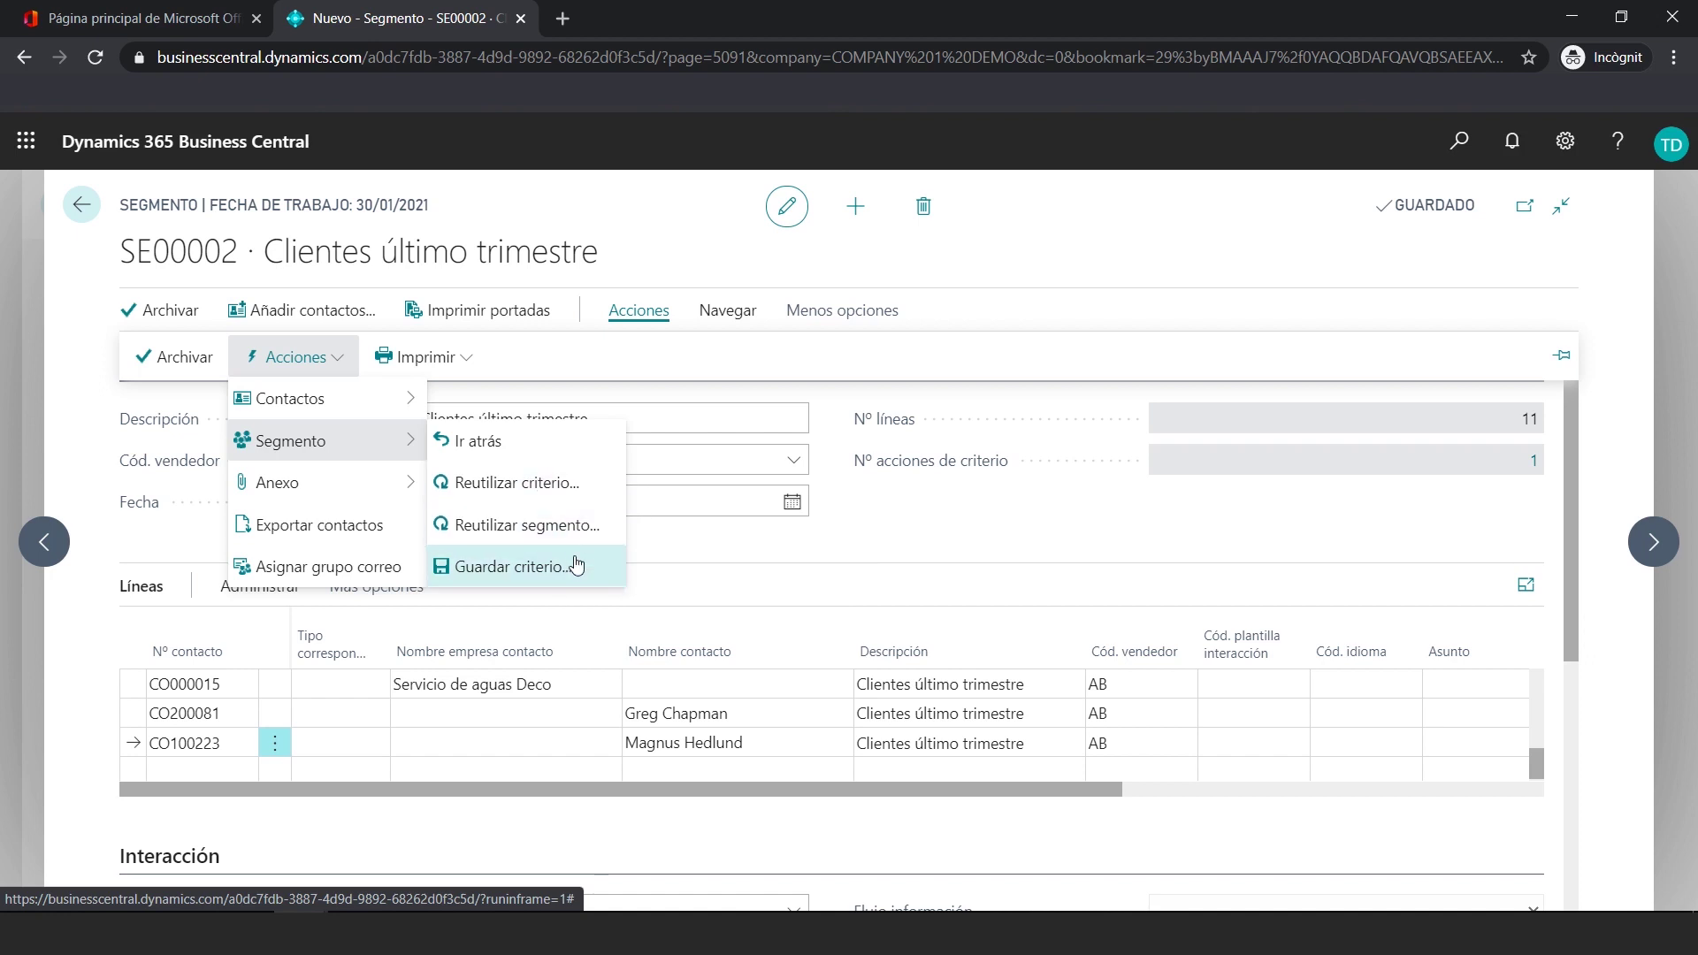
pyautogui.click(577, 566)
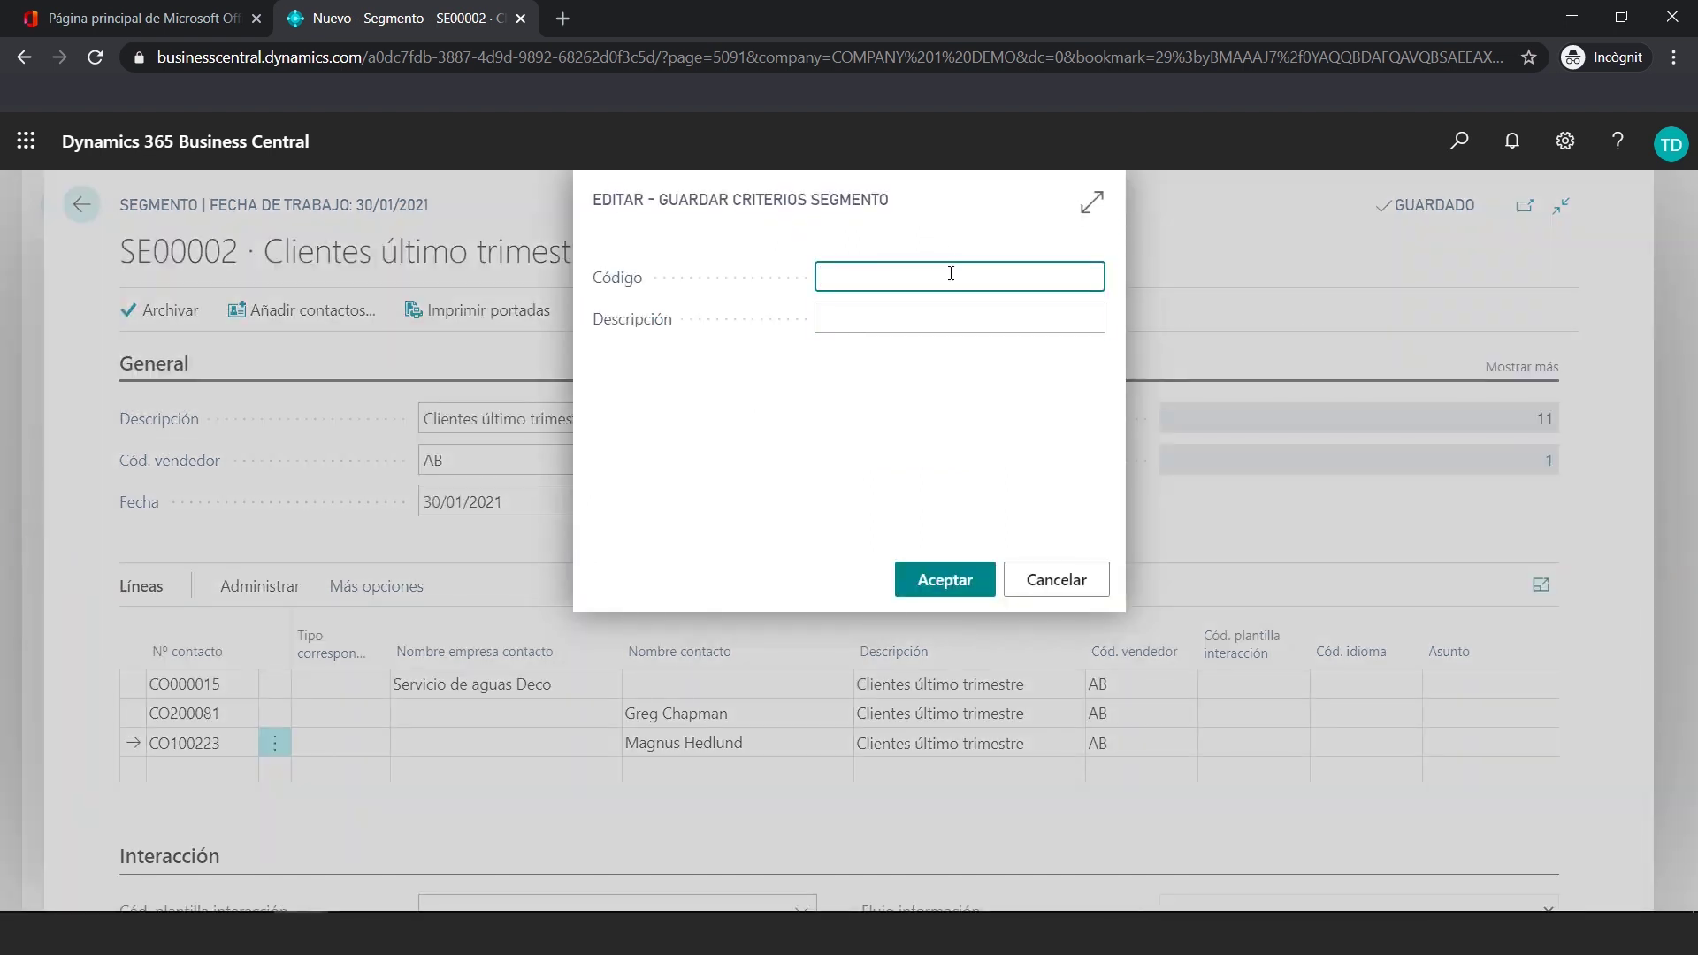
pyautogui.write('S25')
pyautogui.press('Tab')
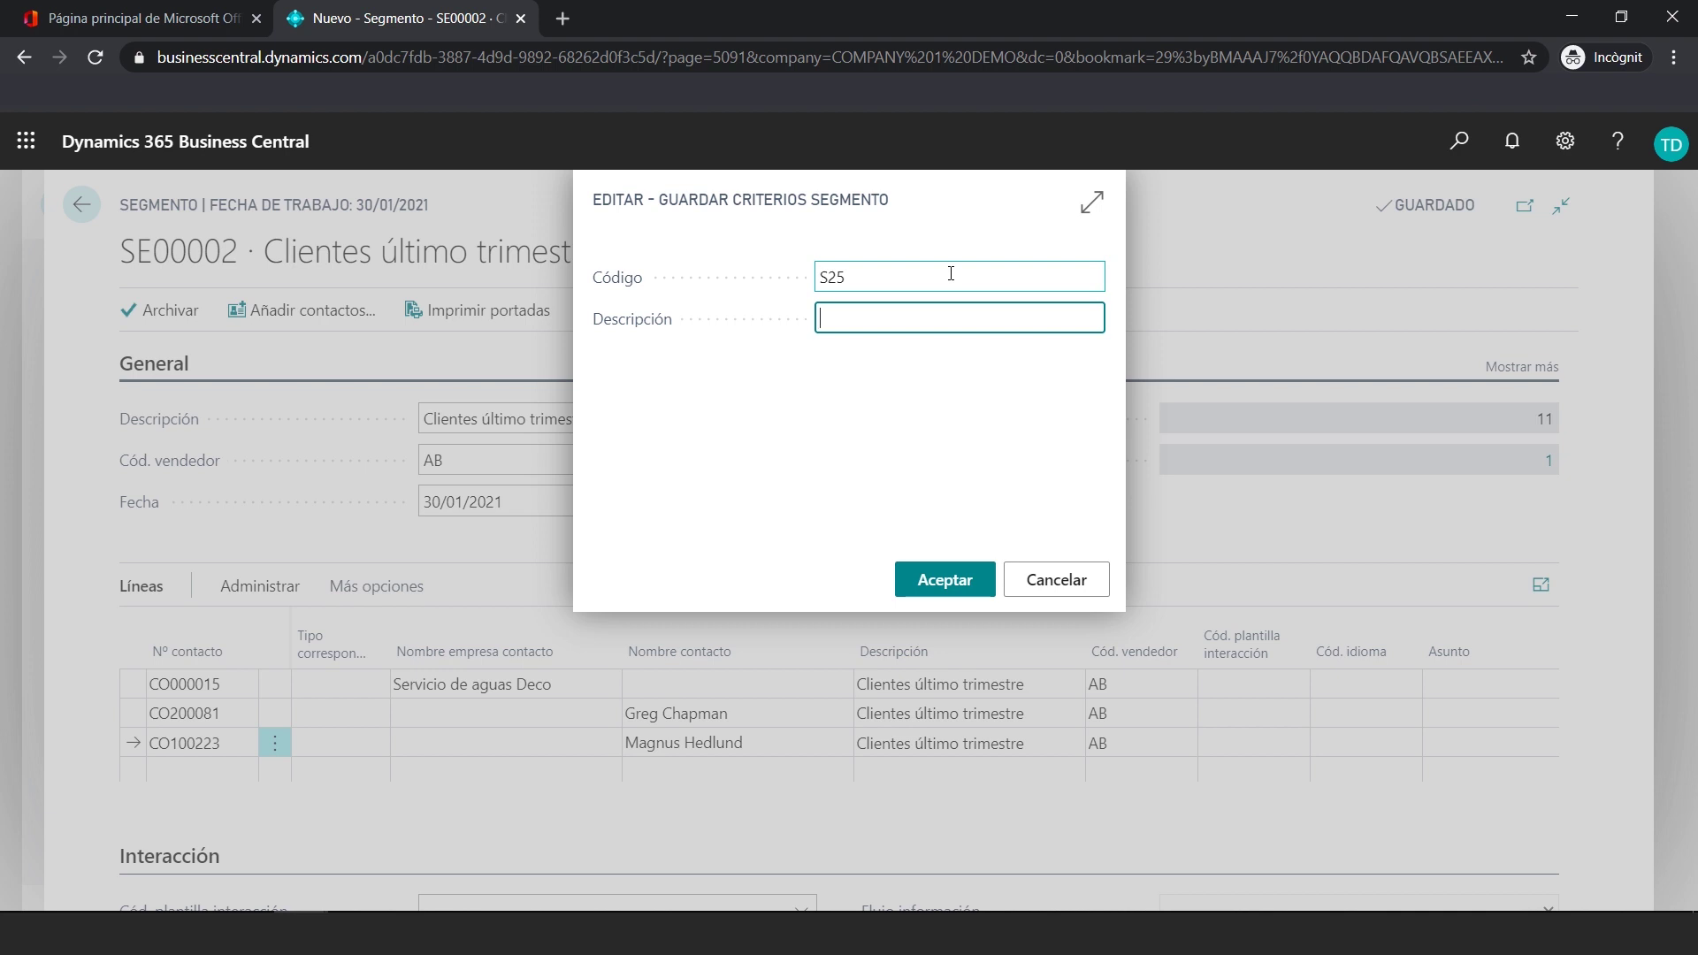
pyautogui.write('Clientes último trimestre ')
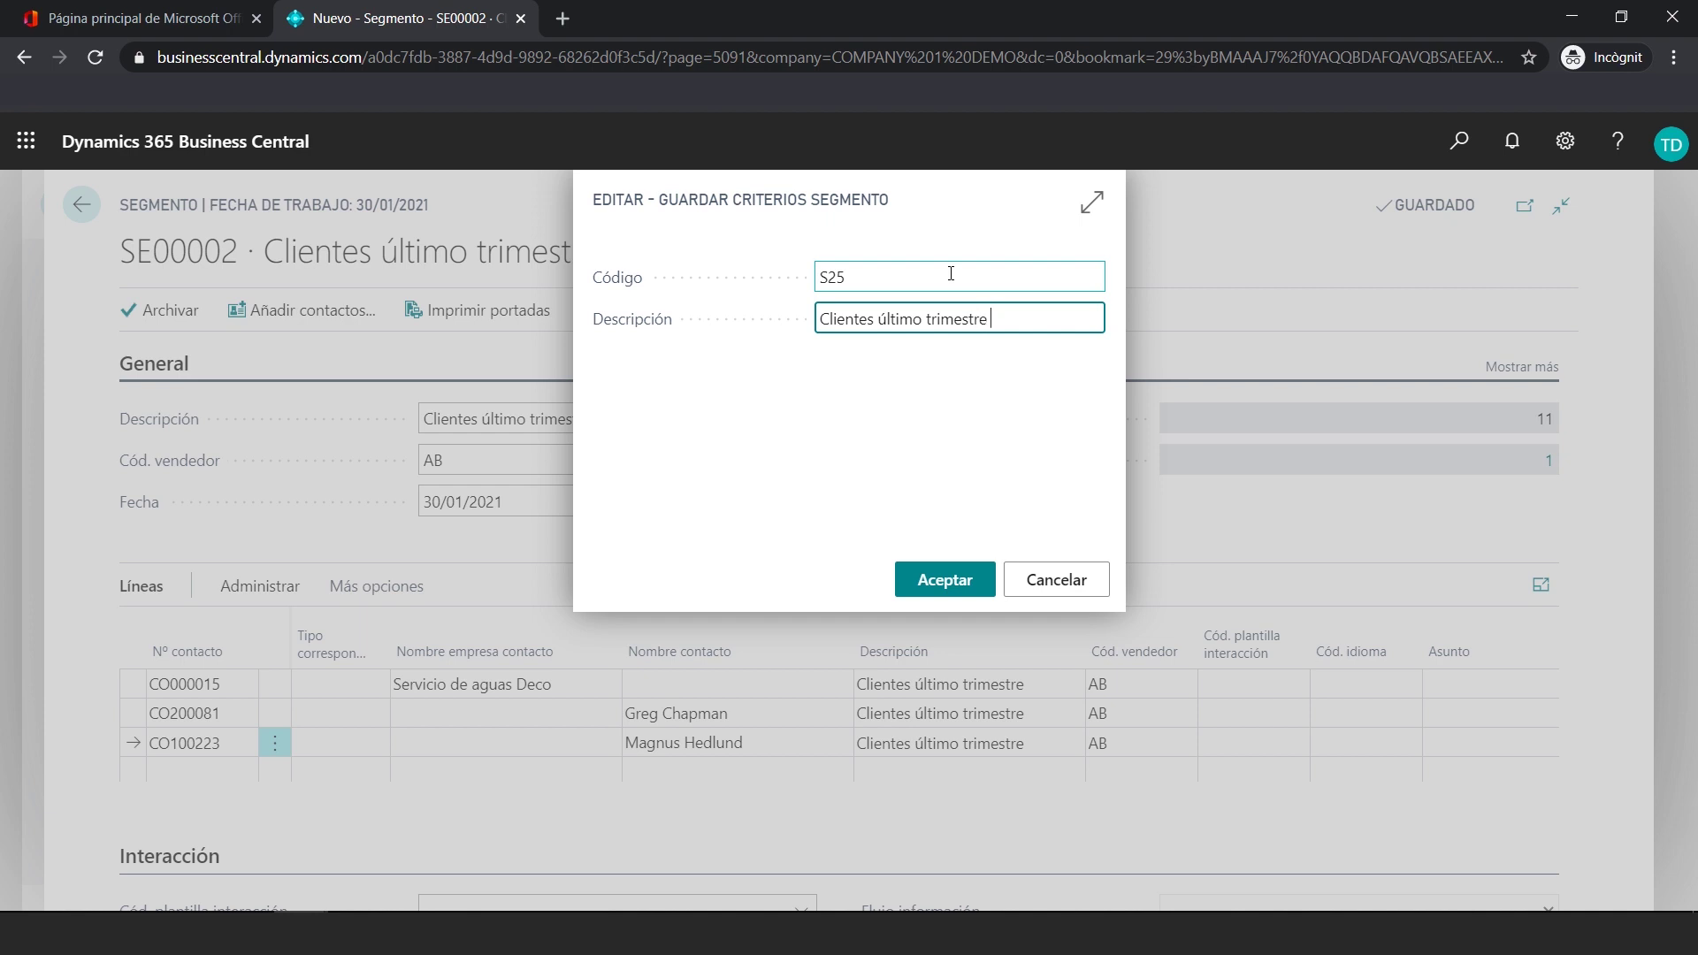
pyautogui.write('+ 2 adicionales')
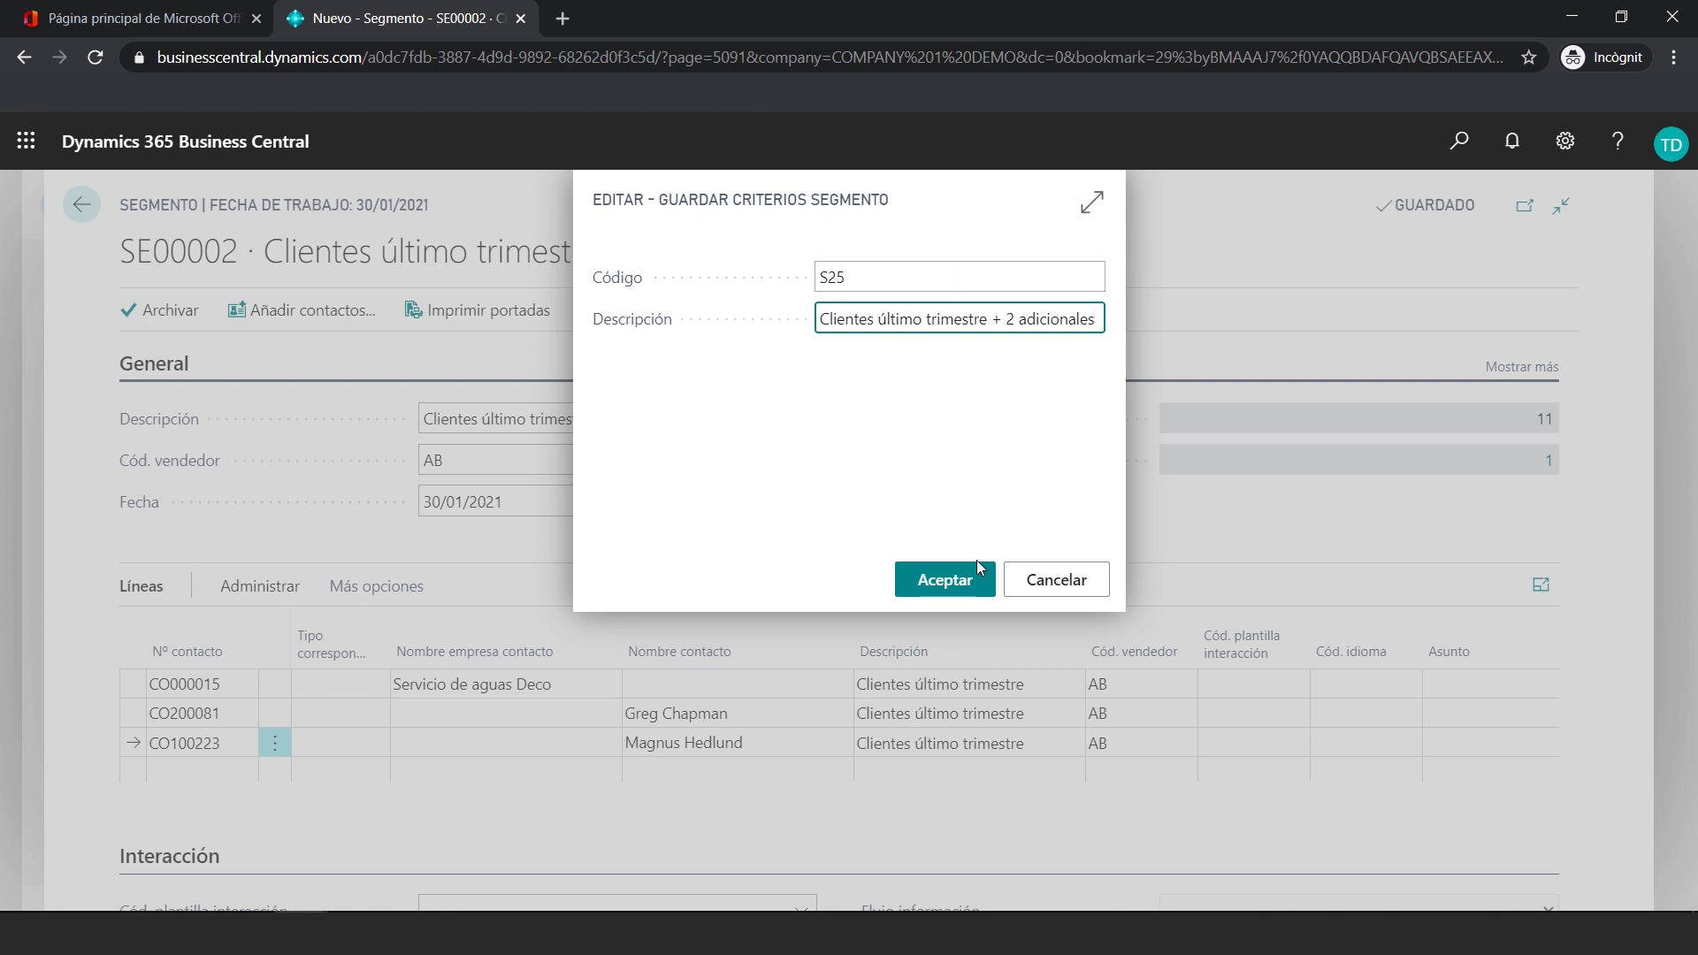
pyautogui.click(955, 575)
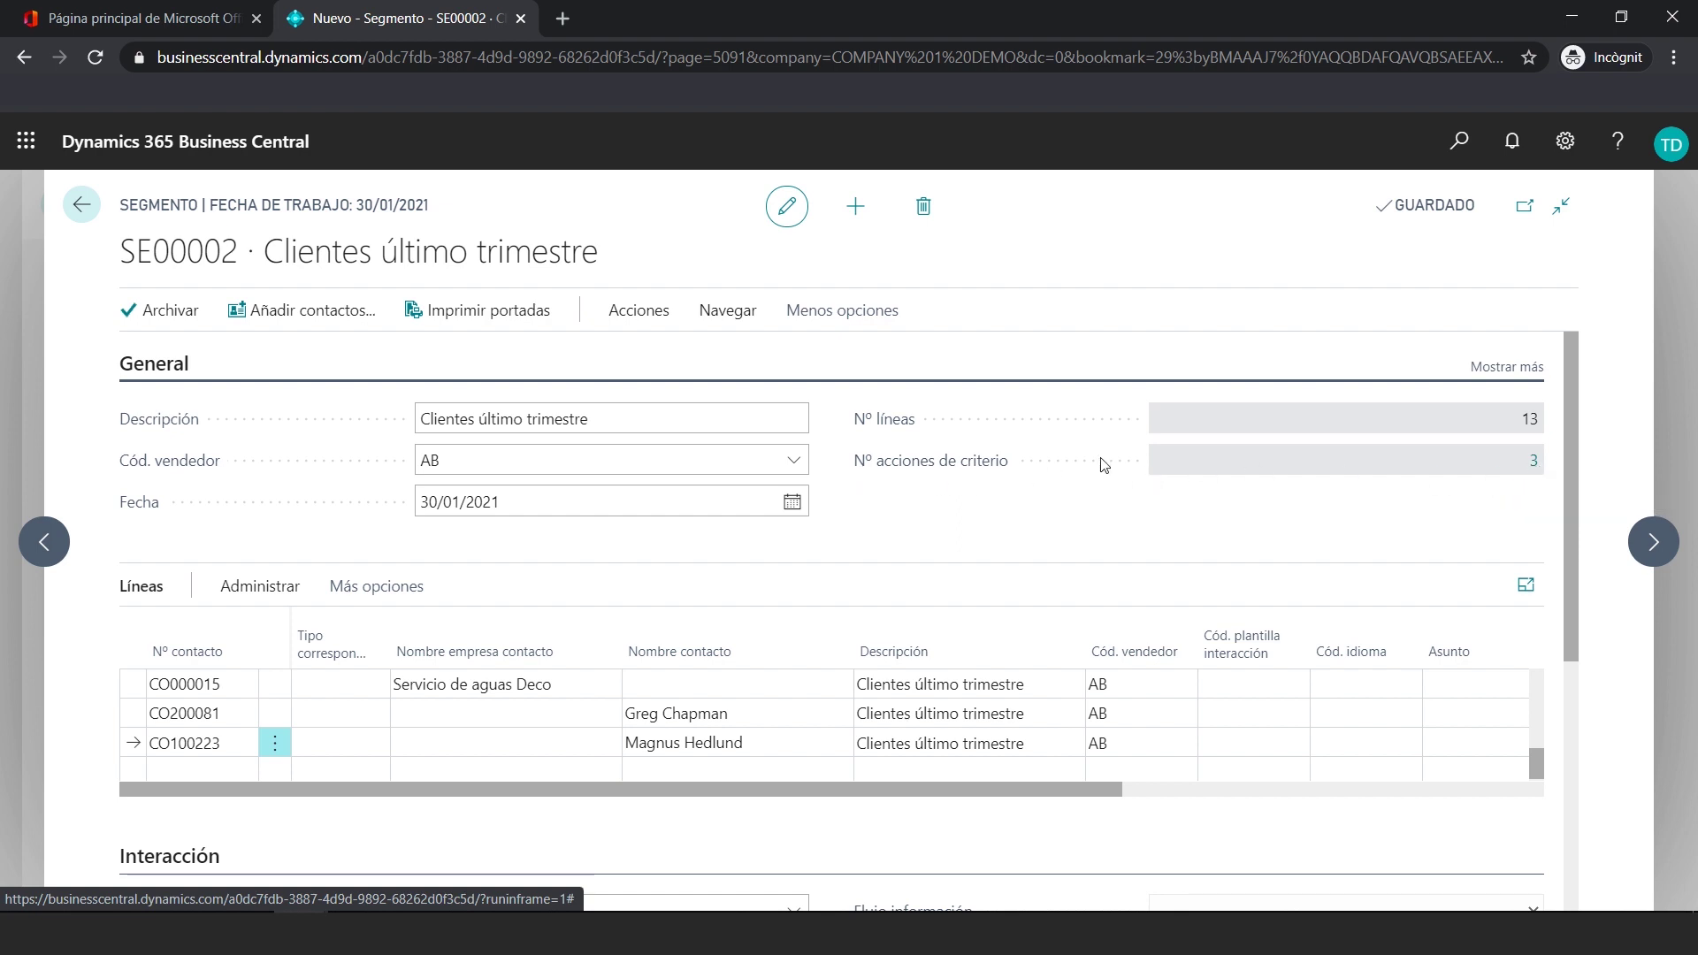
pyautogui.click(1531, 462)
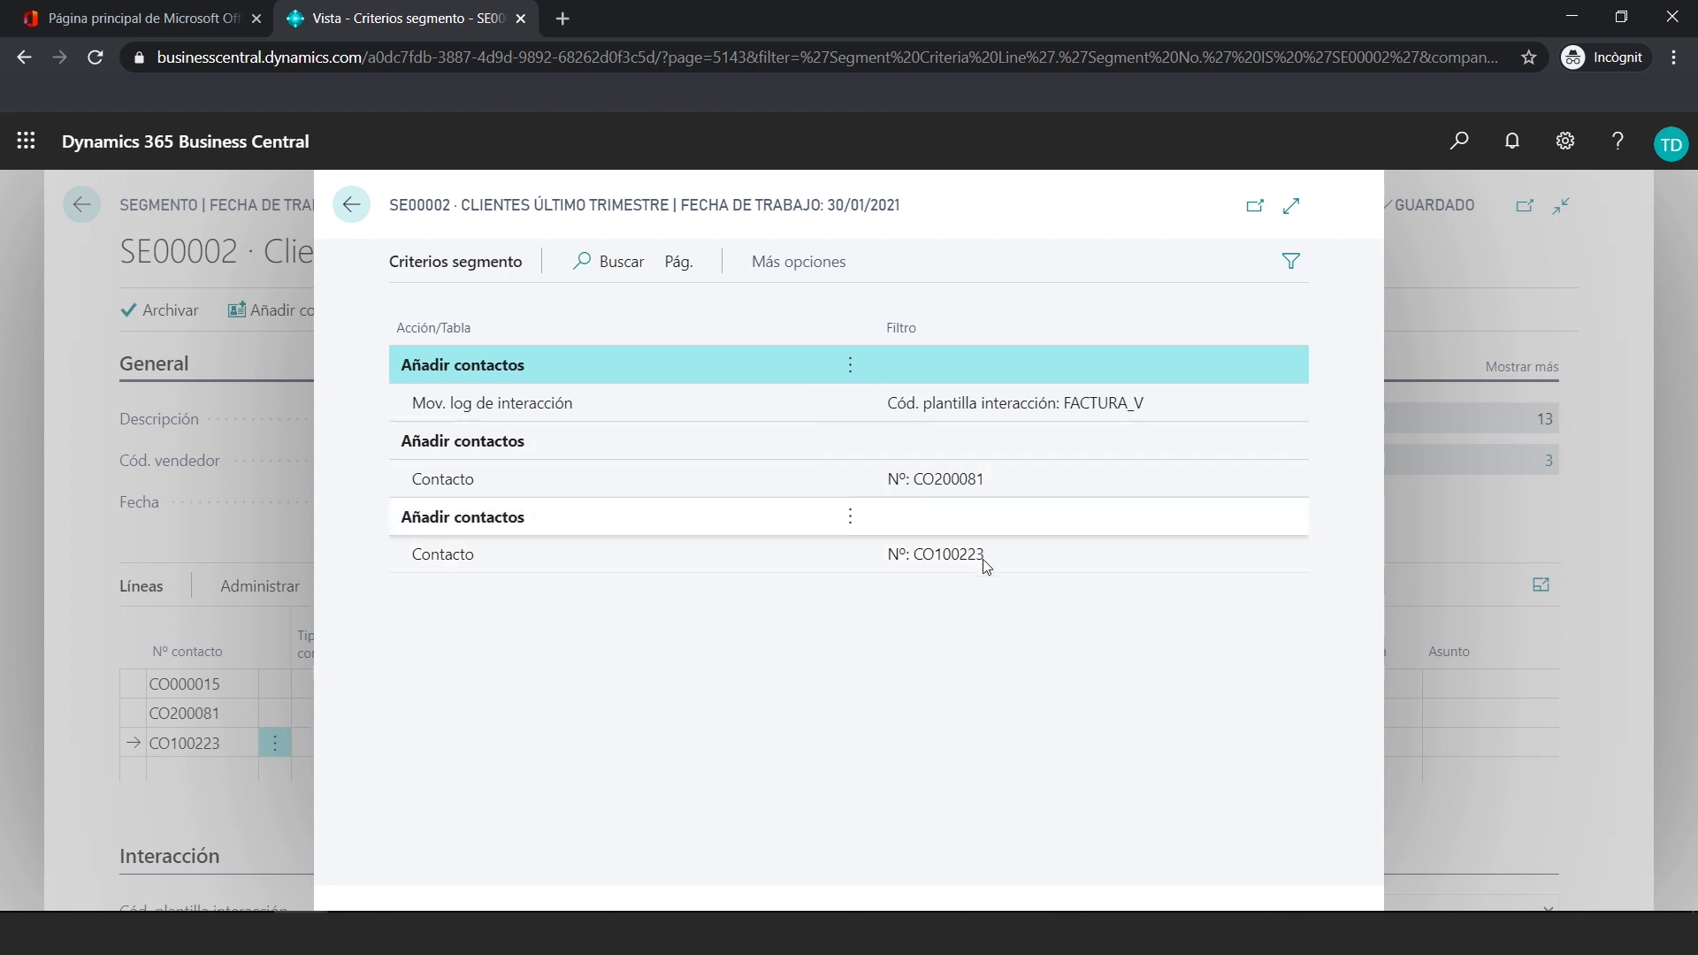
pyautogui.press('Escape')
# - Set the segment's interaction template to CORREO-E and apply it to all segment lines
pyautogui.scroll(-4, 847, 522)
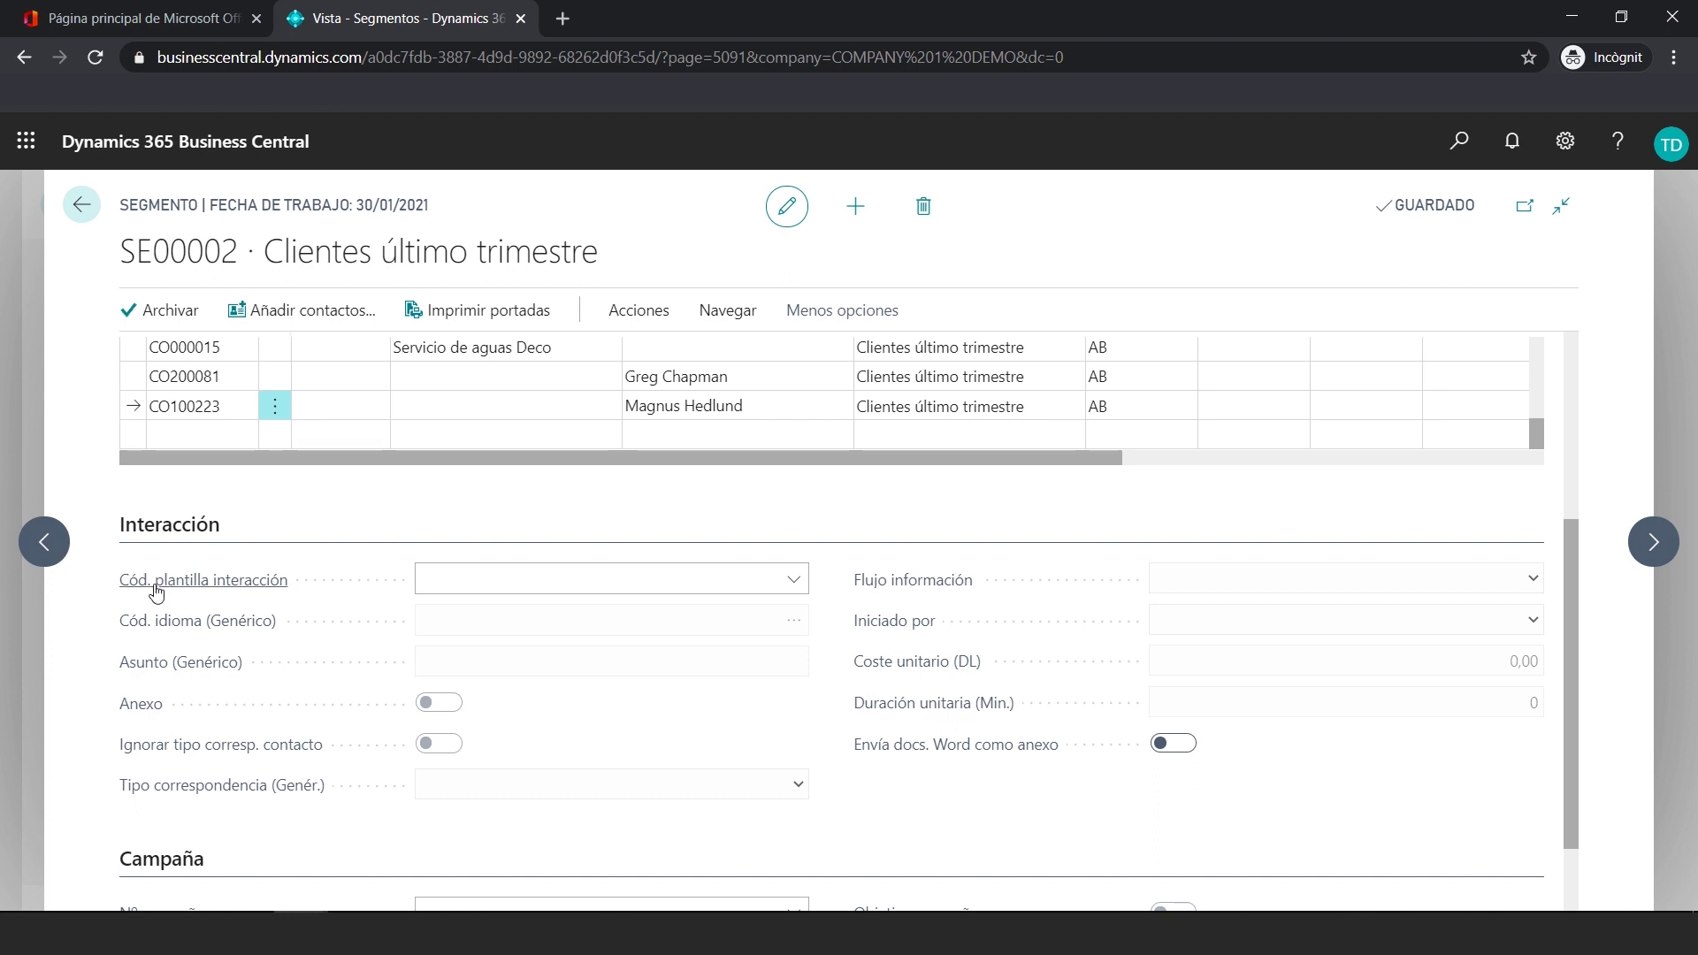
pyautogui.click(795, 582)
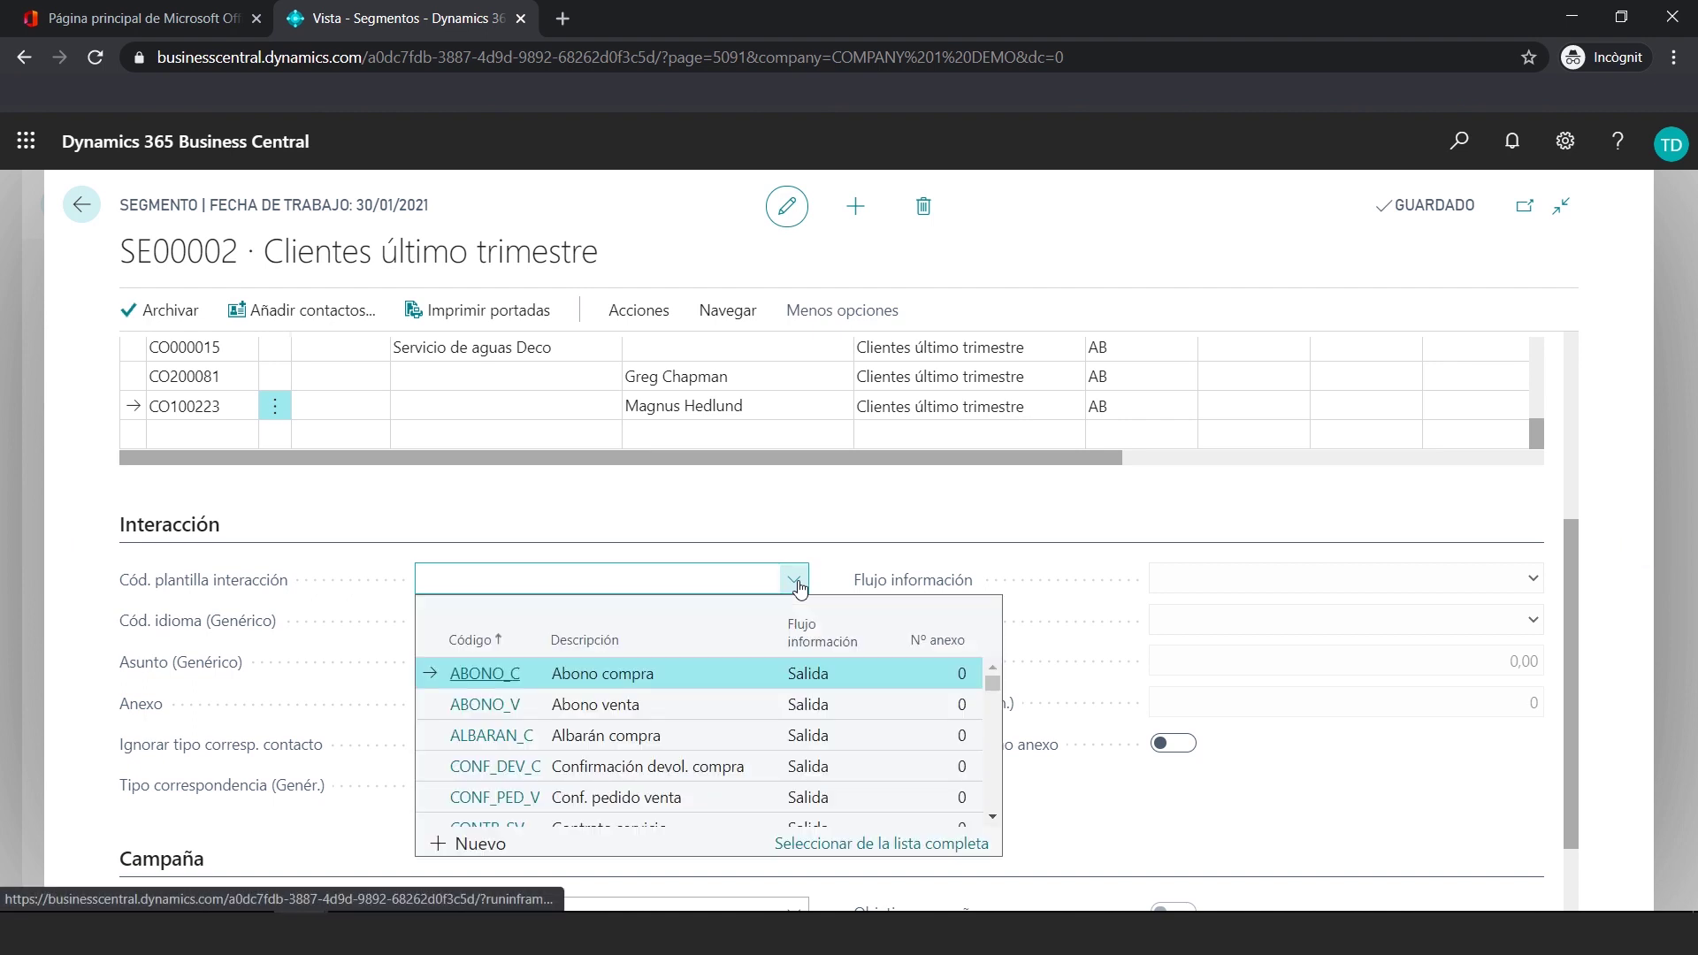
pyautogui.scroll(-3, 716, 679)
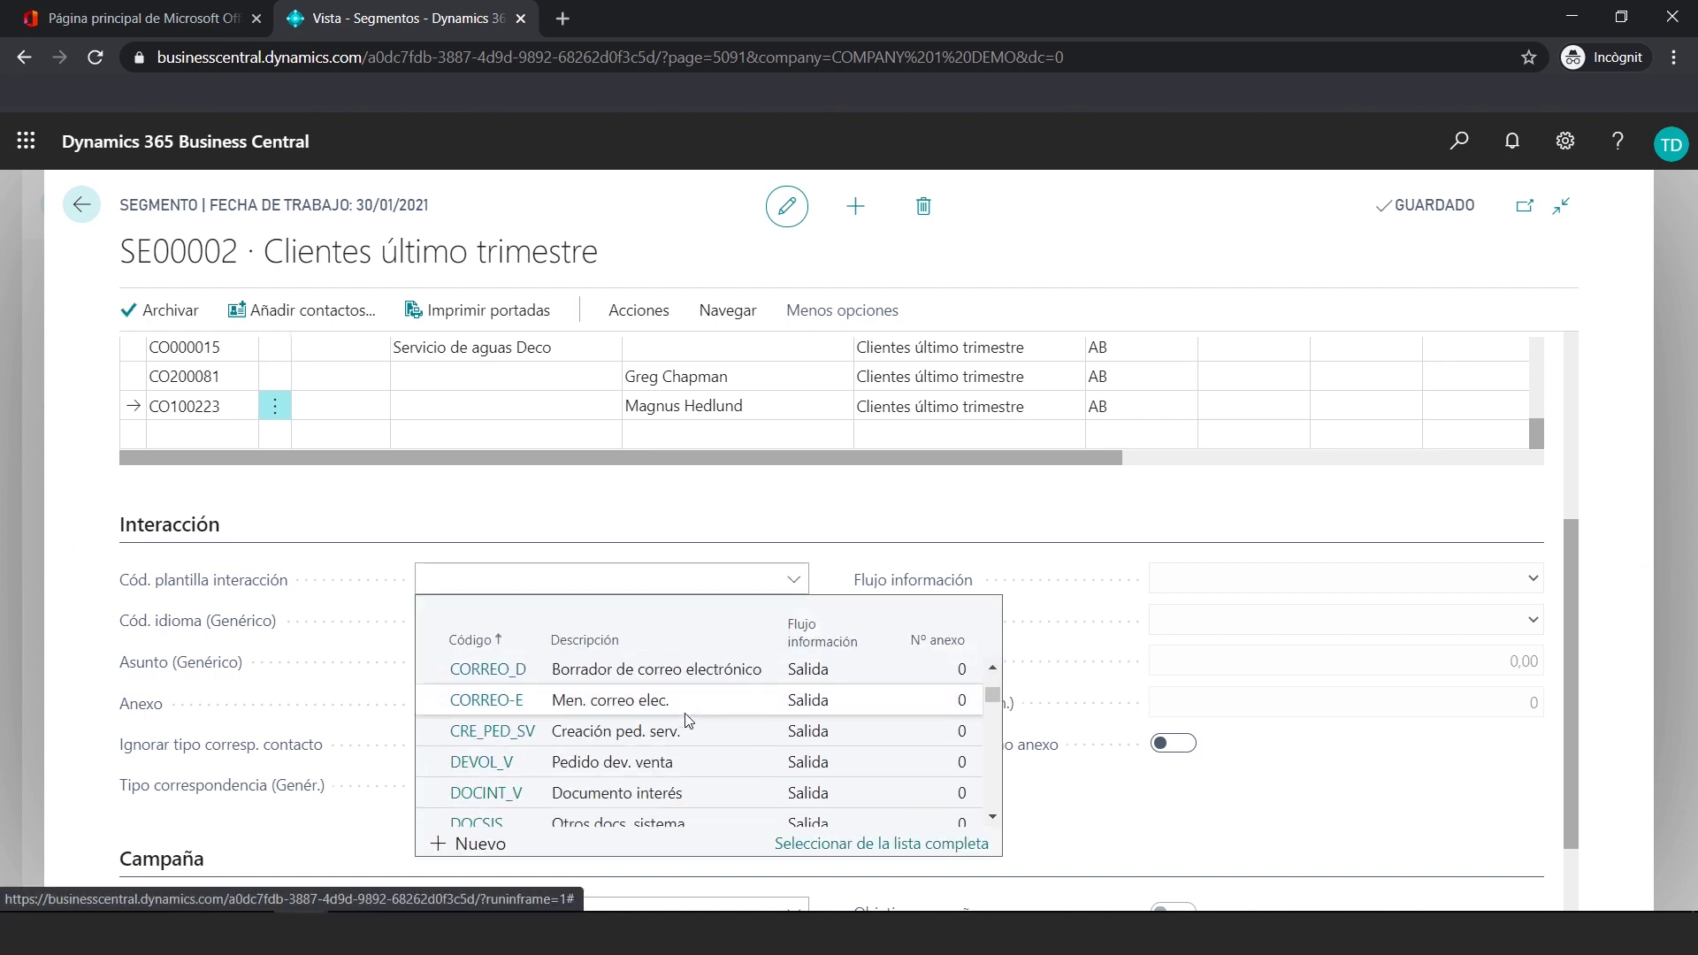
pyautogui.click(686, 713)
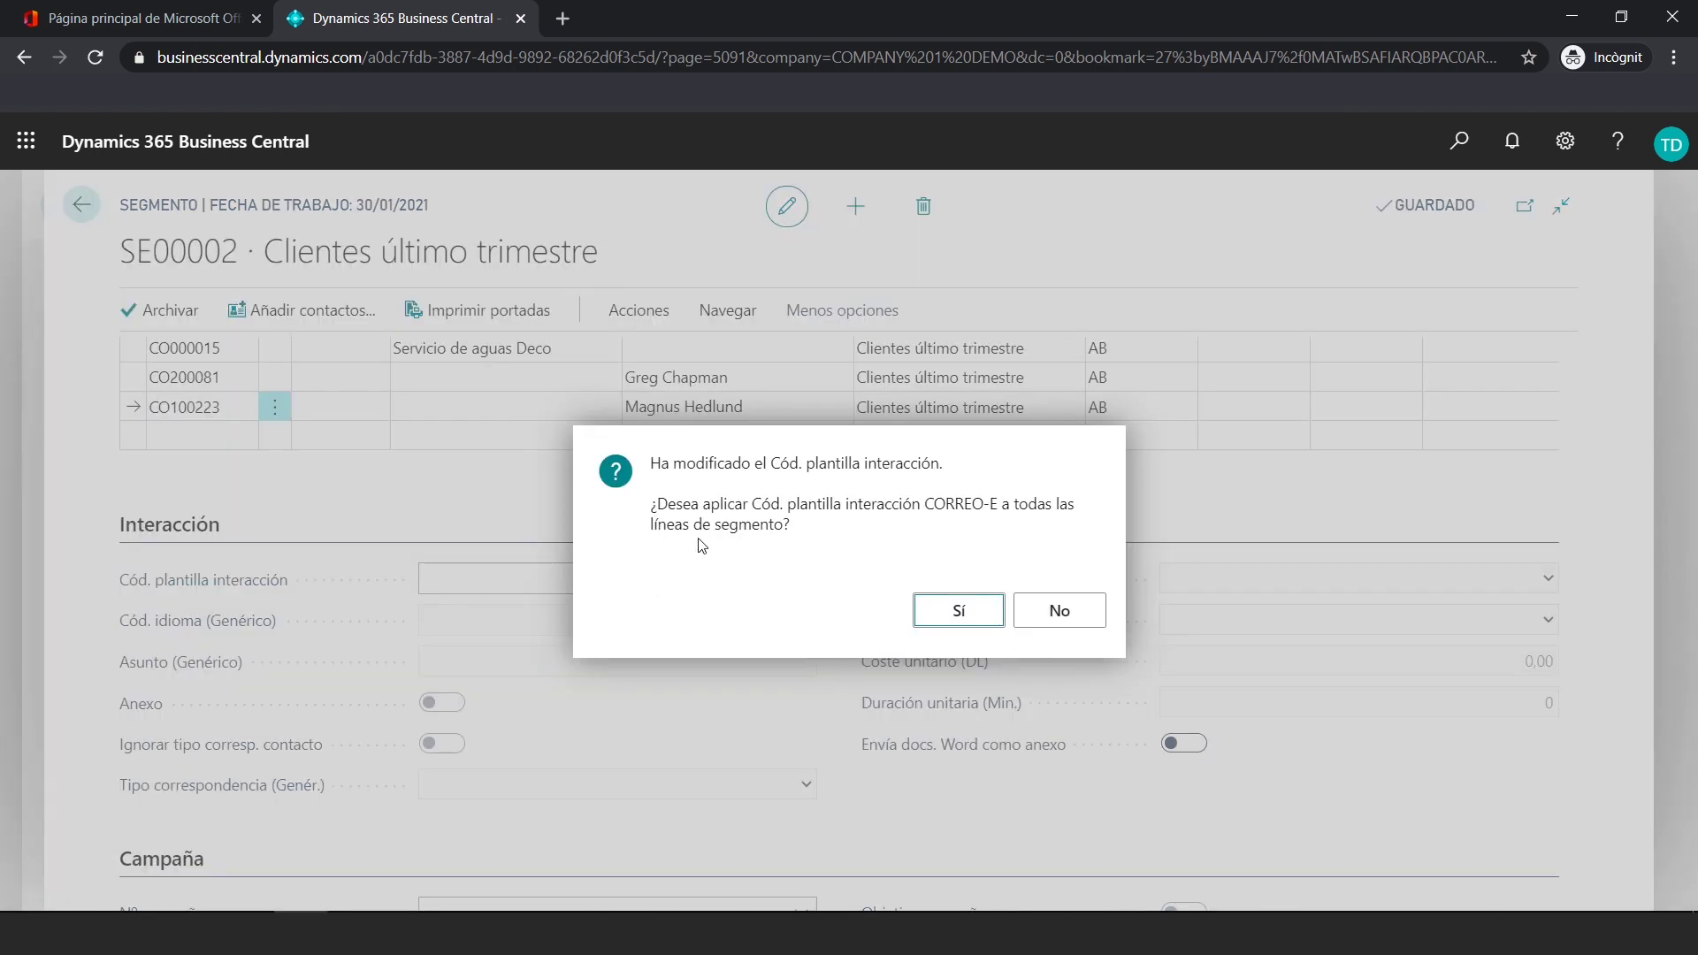
pyautogui.click(959, 613)
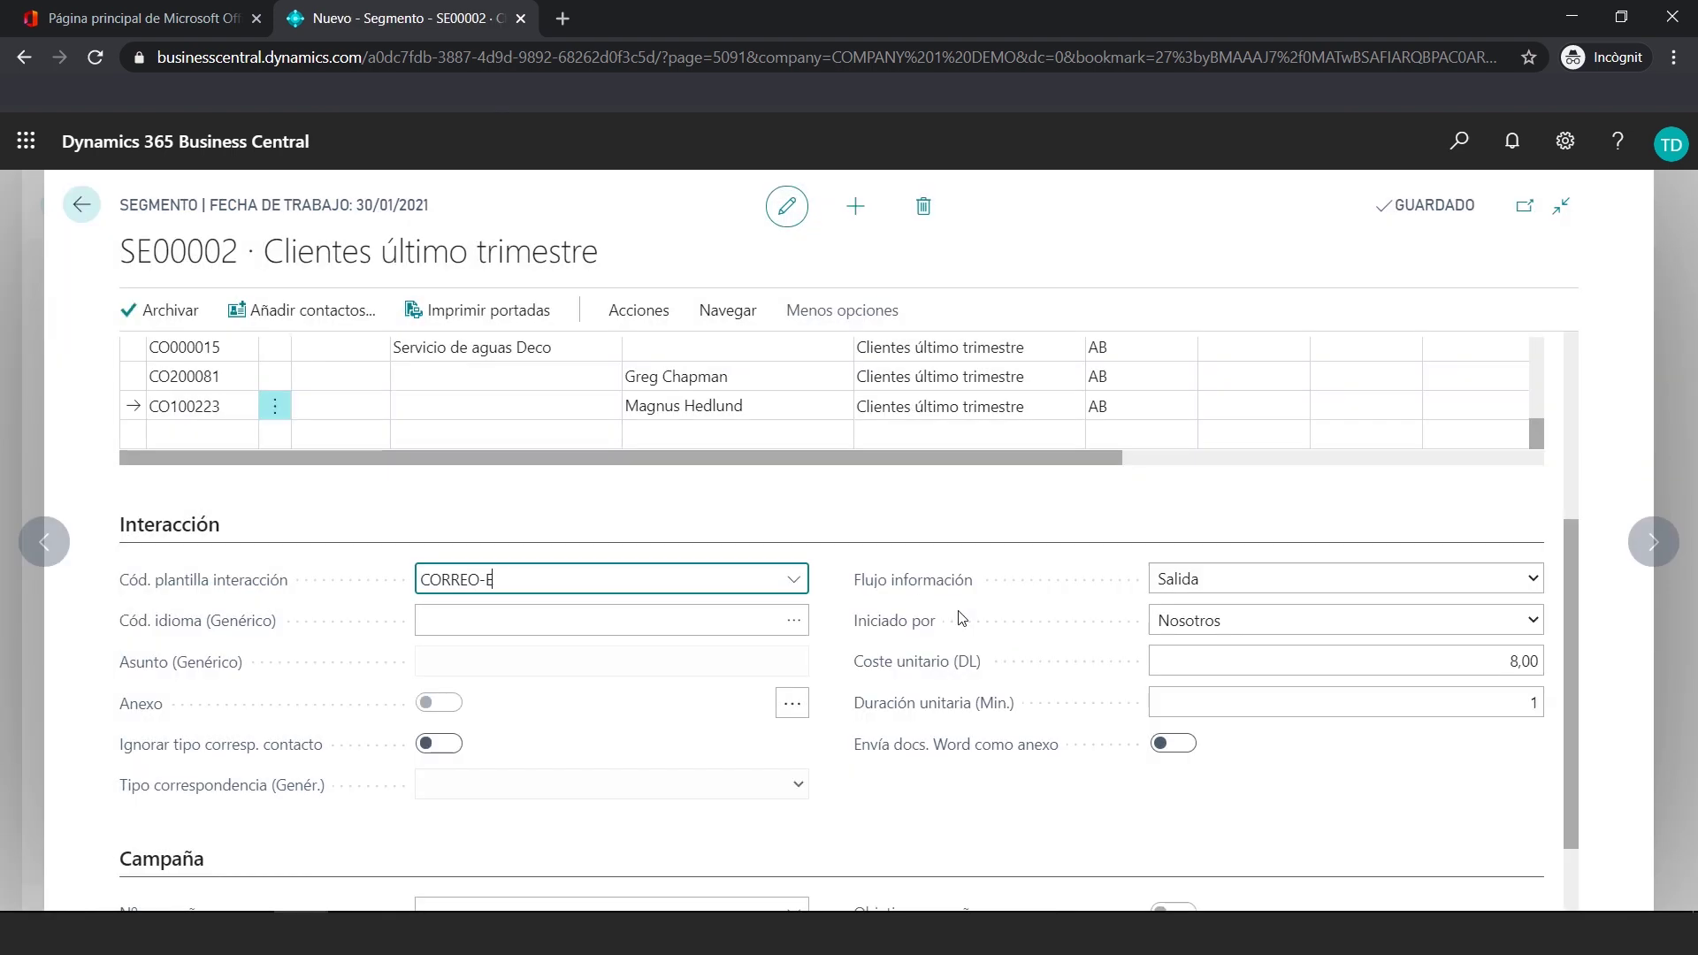
pyautogui.click(793, 623)
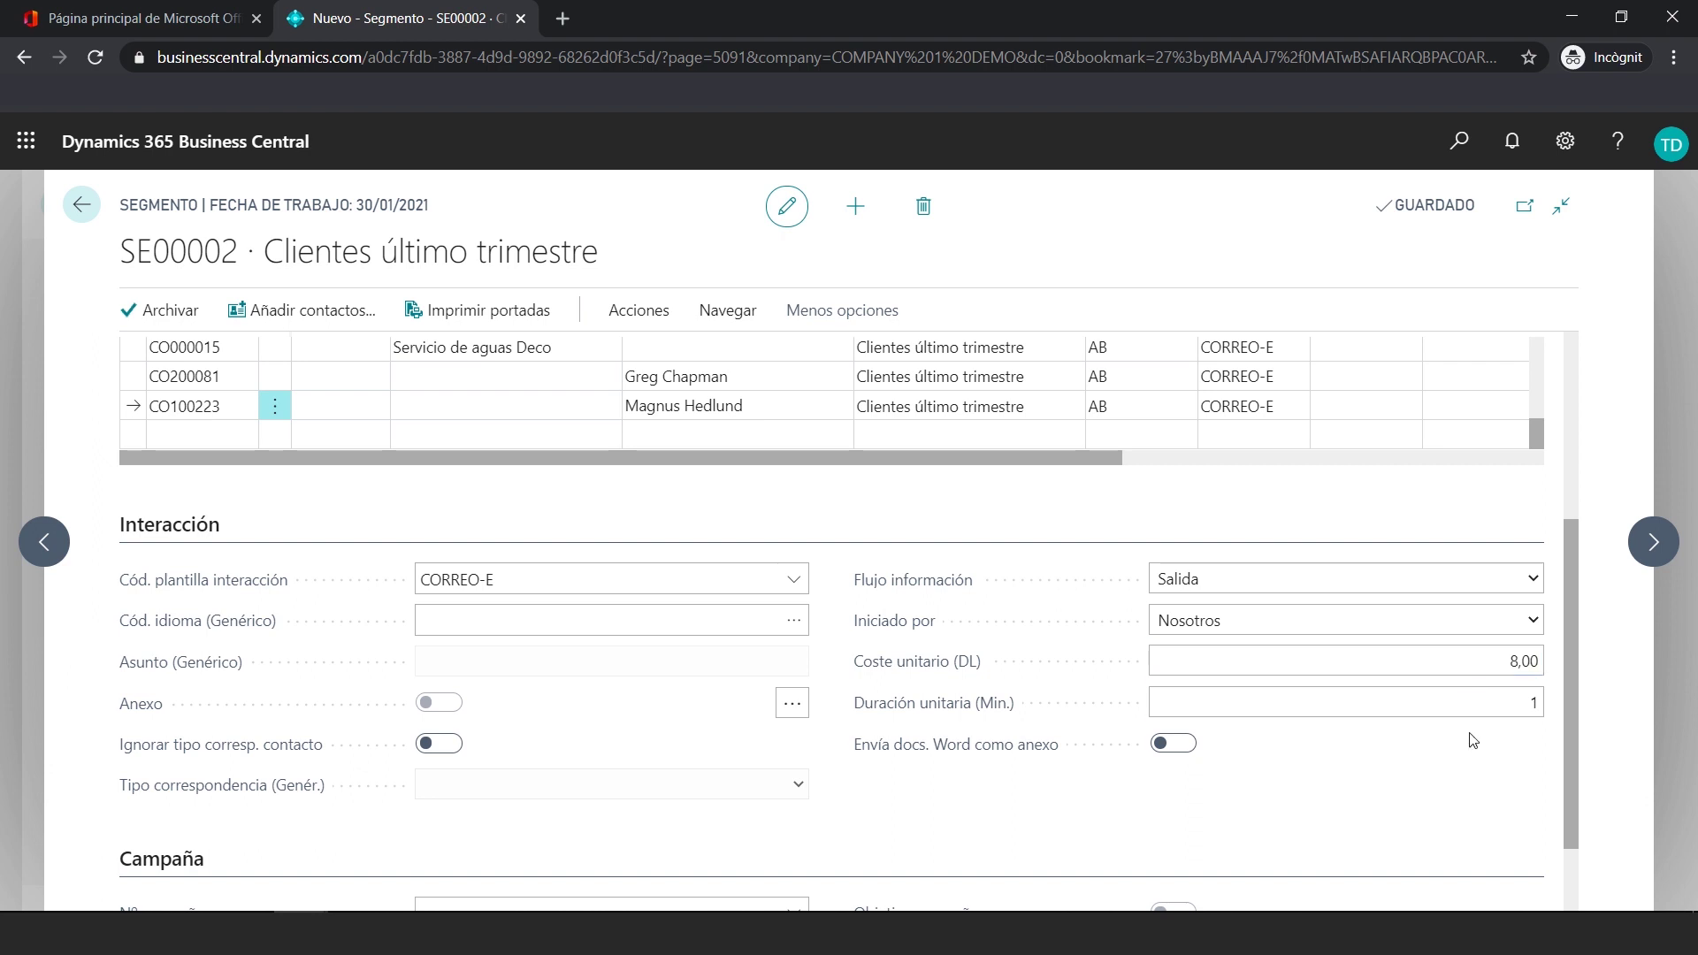
# - Assign campaign CP1002 (Evento) to the segment and update the segment lines that use the CORREO-E template
pyautogui.scroll(-1, 1413, 741)
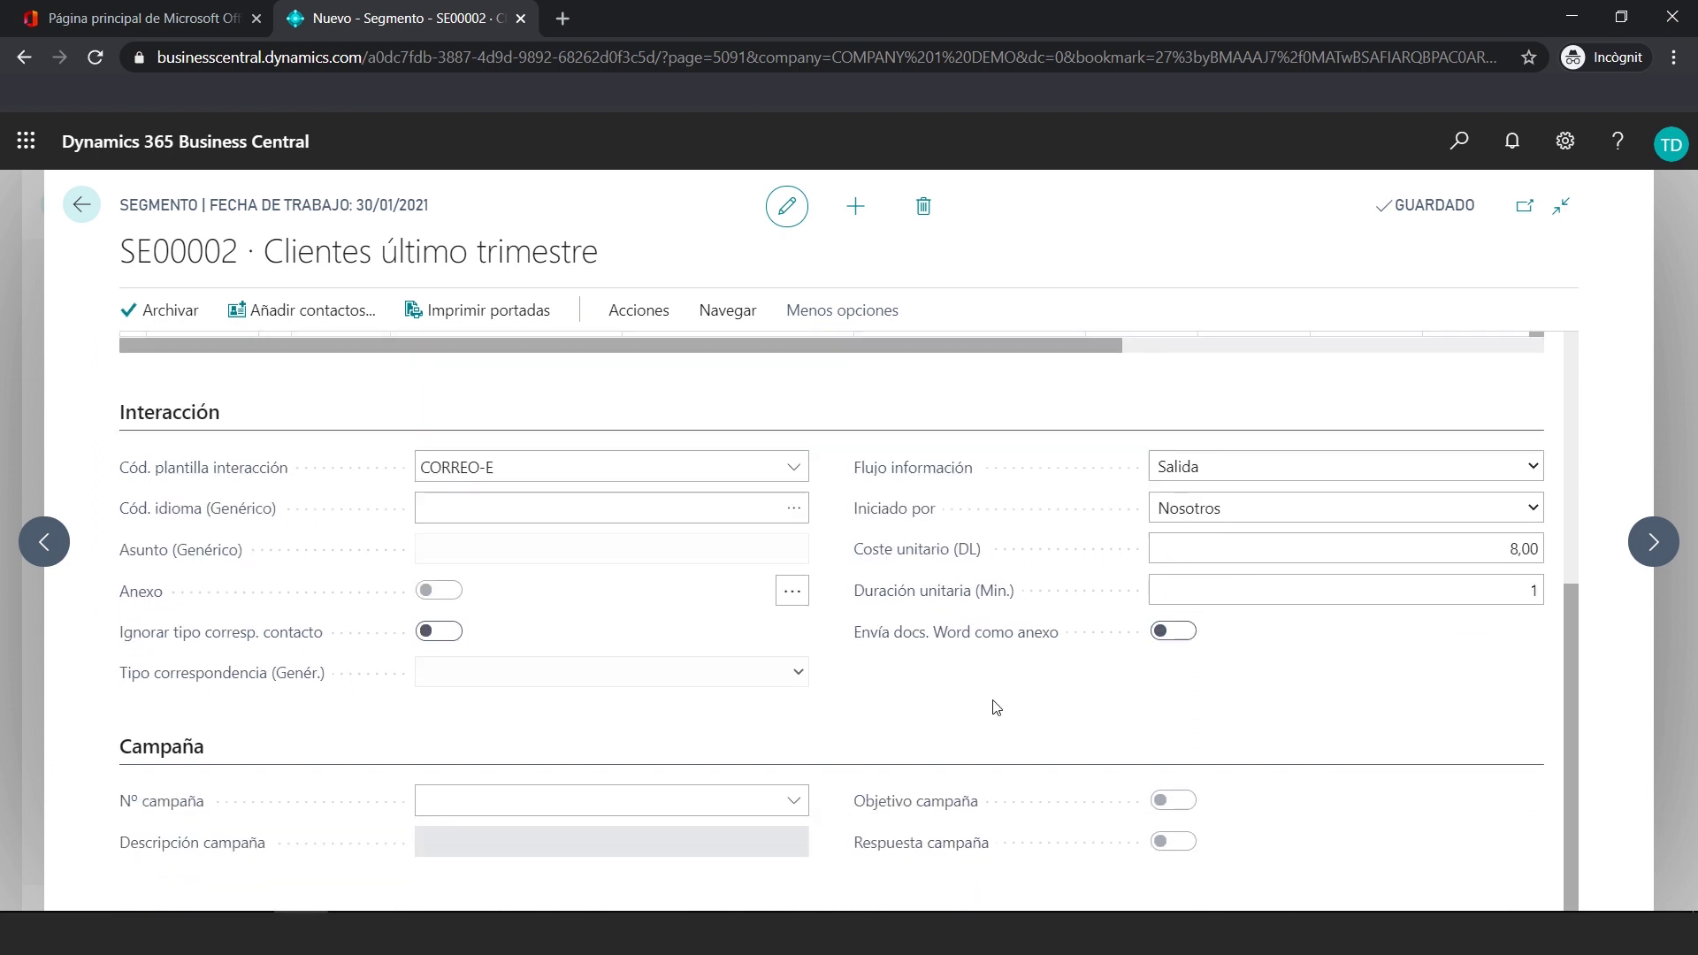
pyautogui.click(795, 802)
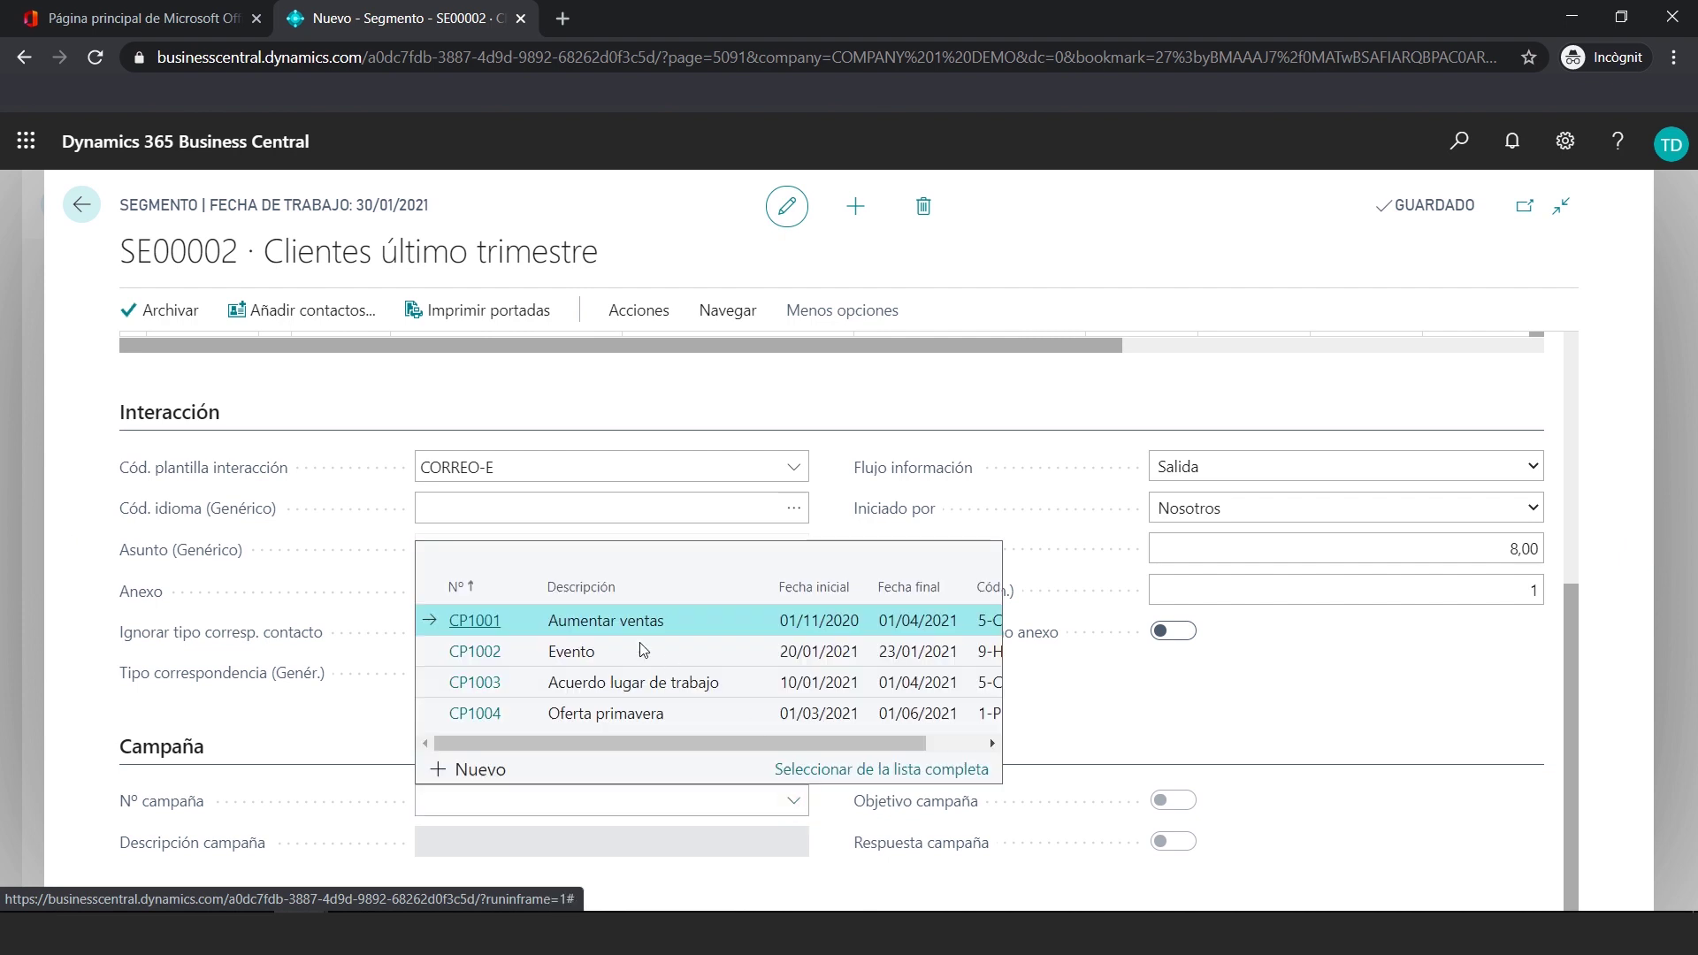
pyautogui.click(550, 654)
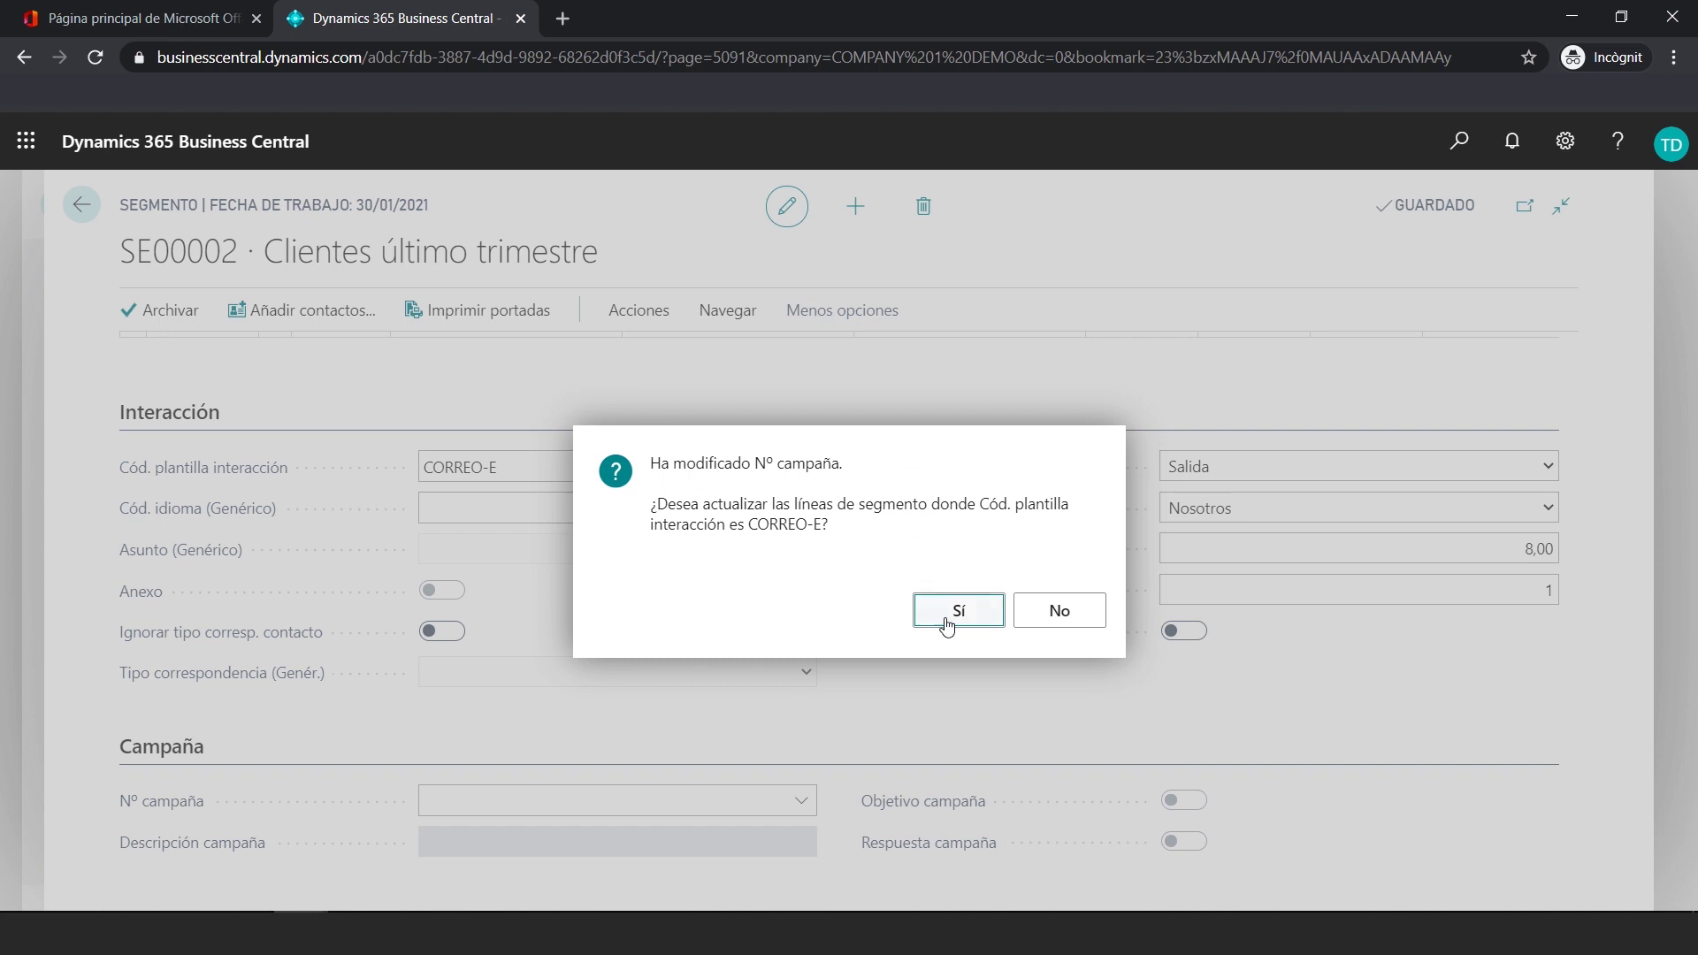
pyautogui.click(946, 621)
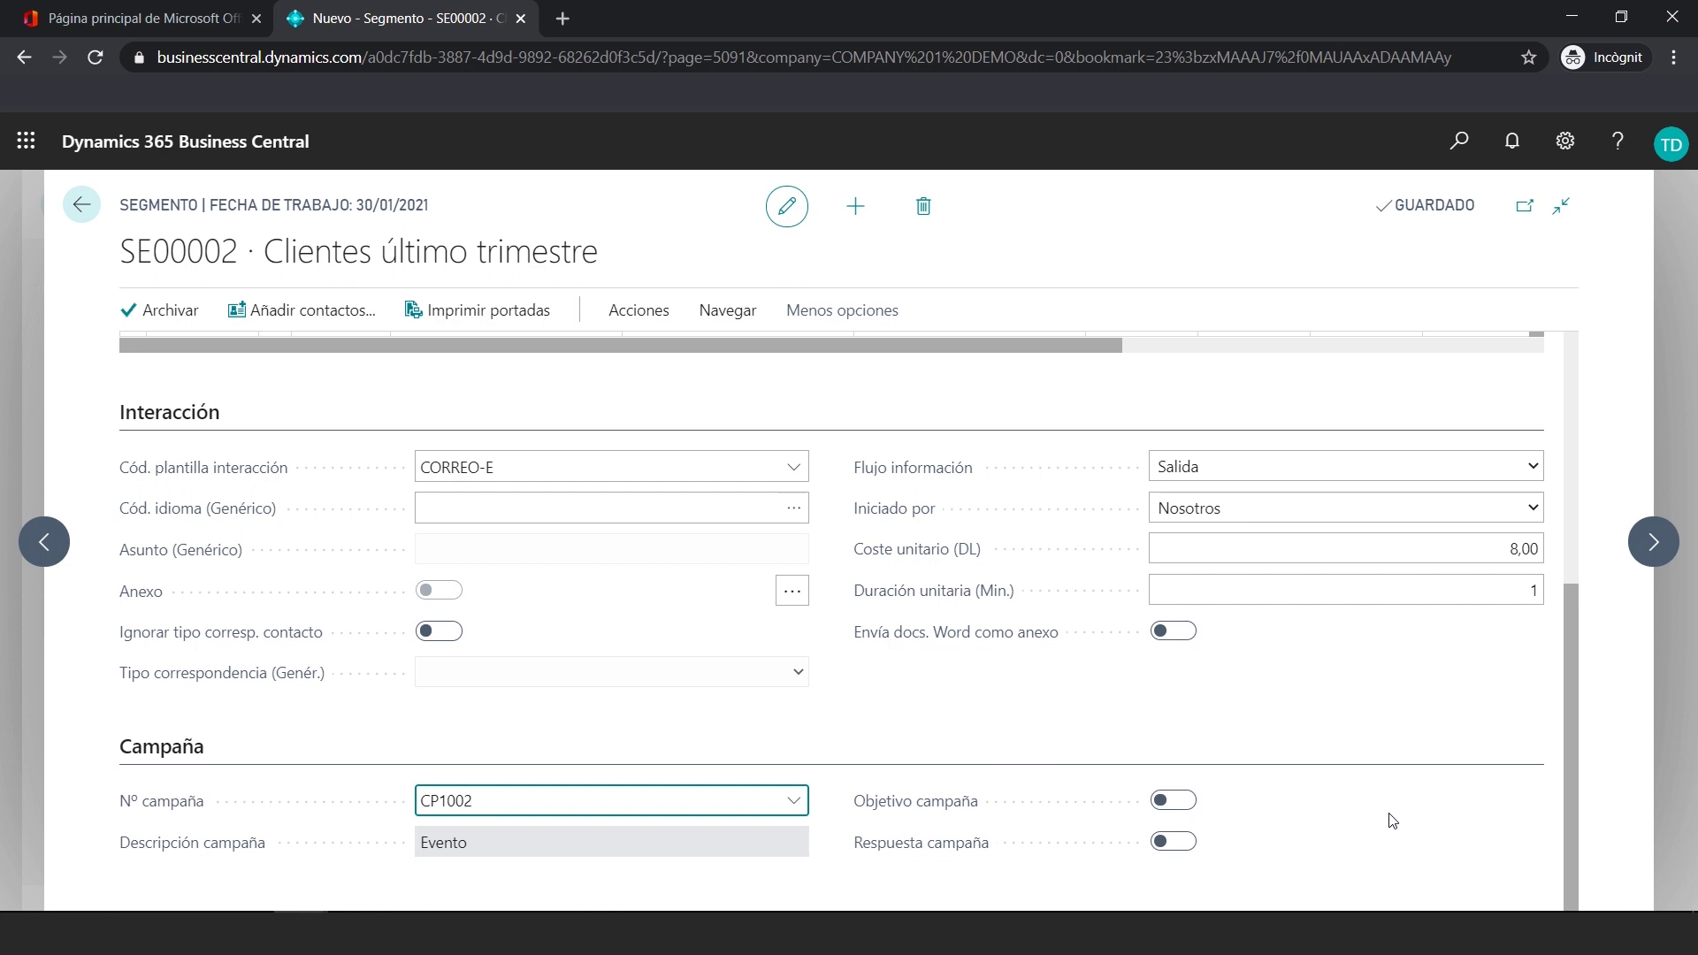
# - Enable Objetivo campaña and Respuesta campaña for the segment, applying both changes to the CORREO-E segment lines
pyautogui.click(1165, 801)
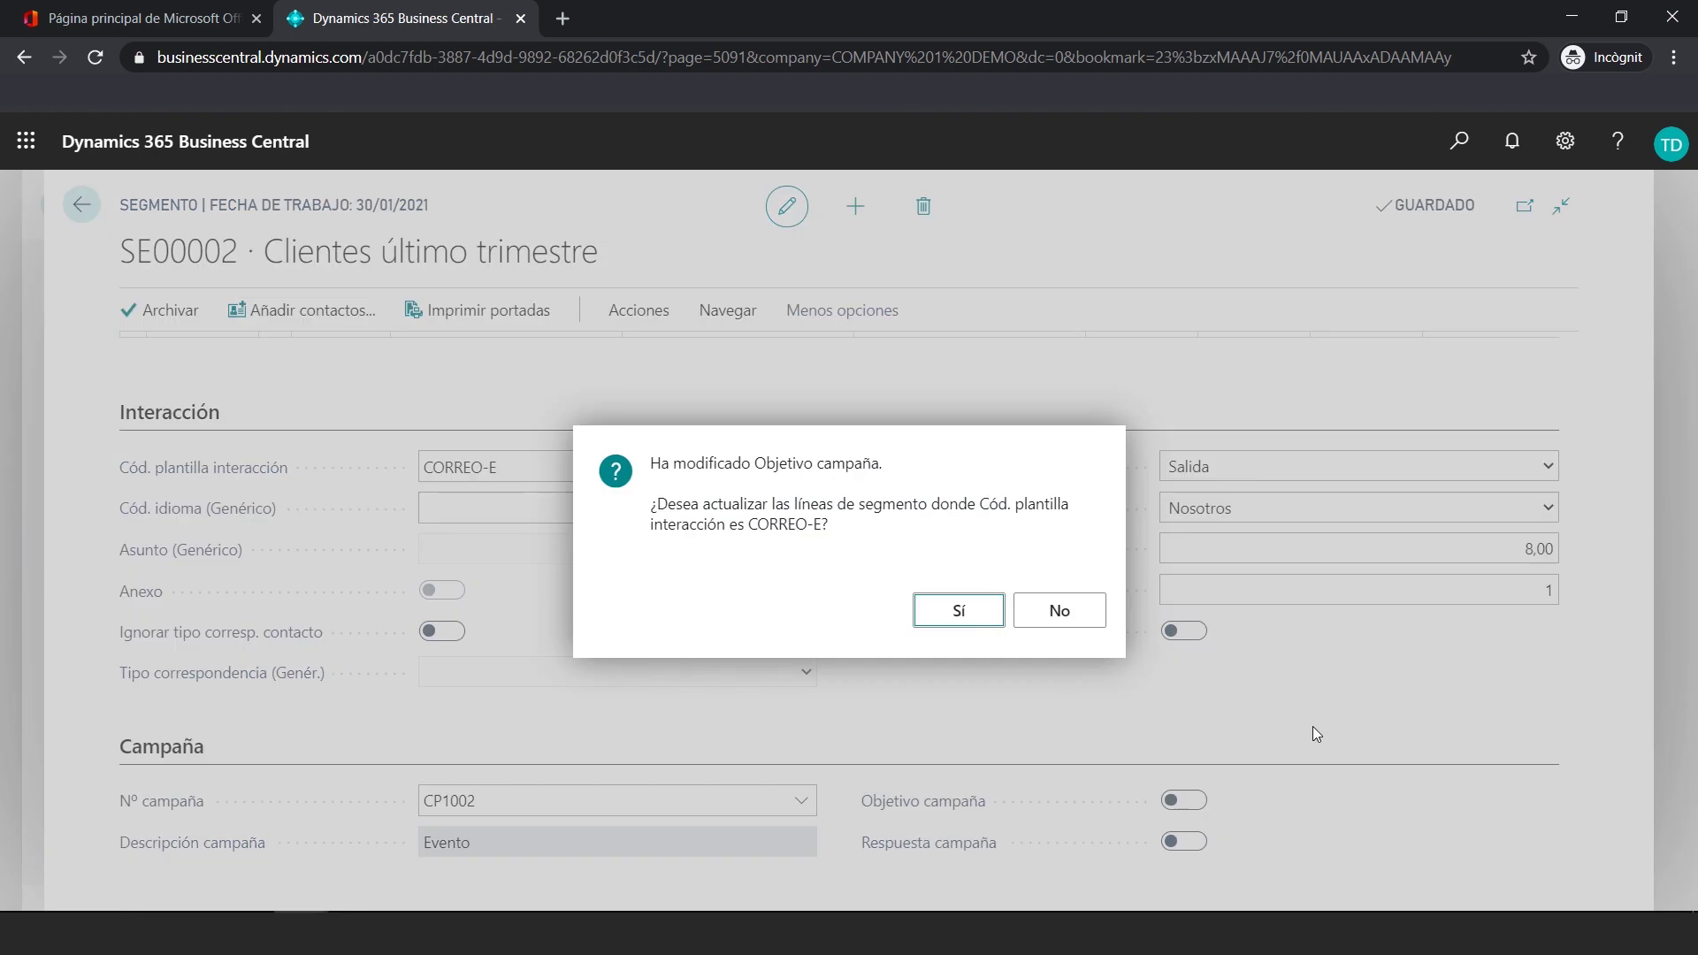
pyautogui.click(958, 610)
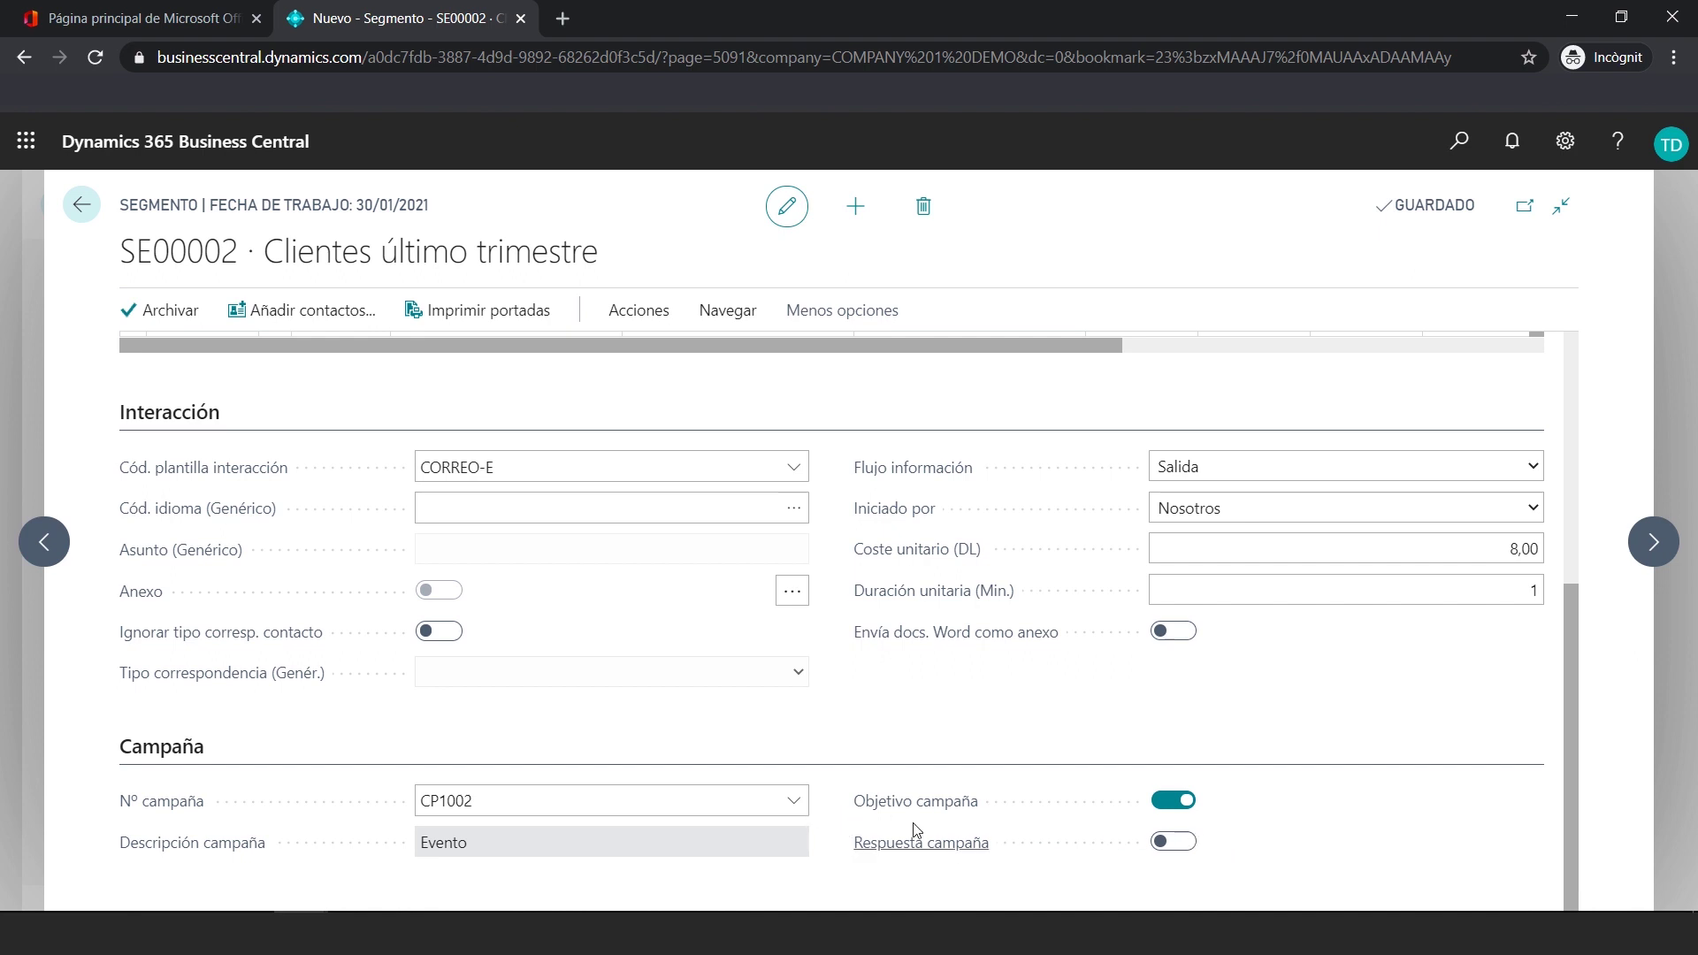
pyautogui.click(1174, 842)
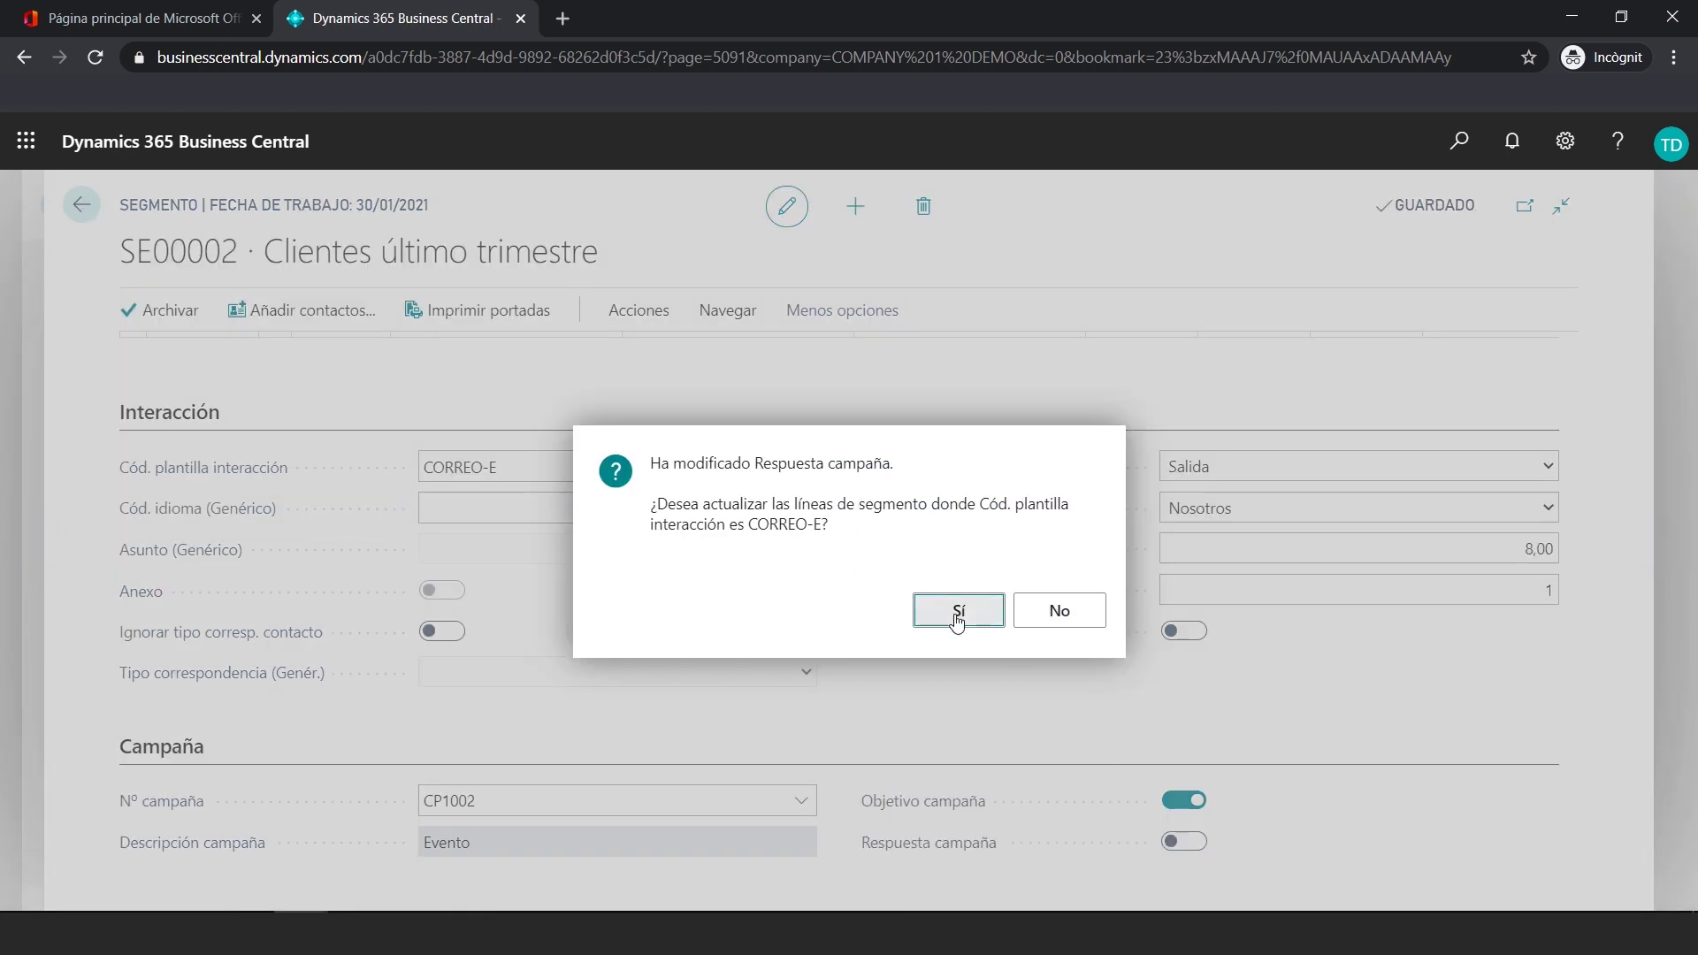
pyautogui.click(957, 619)
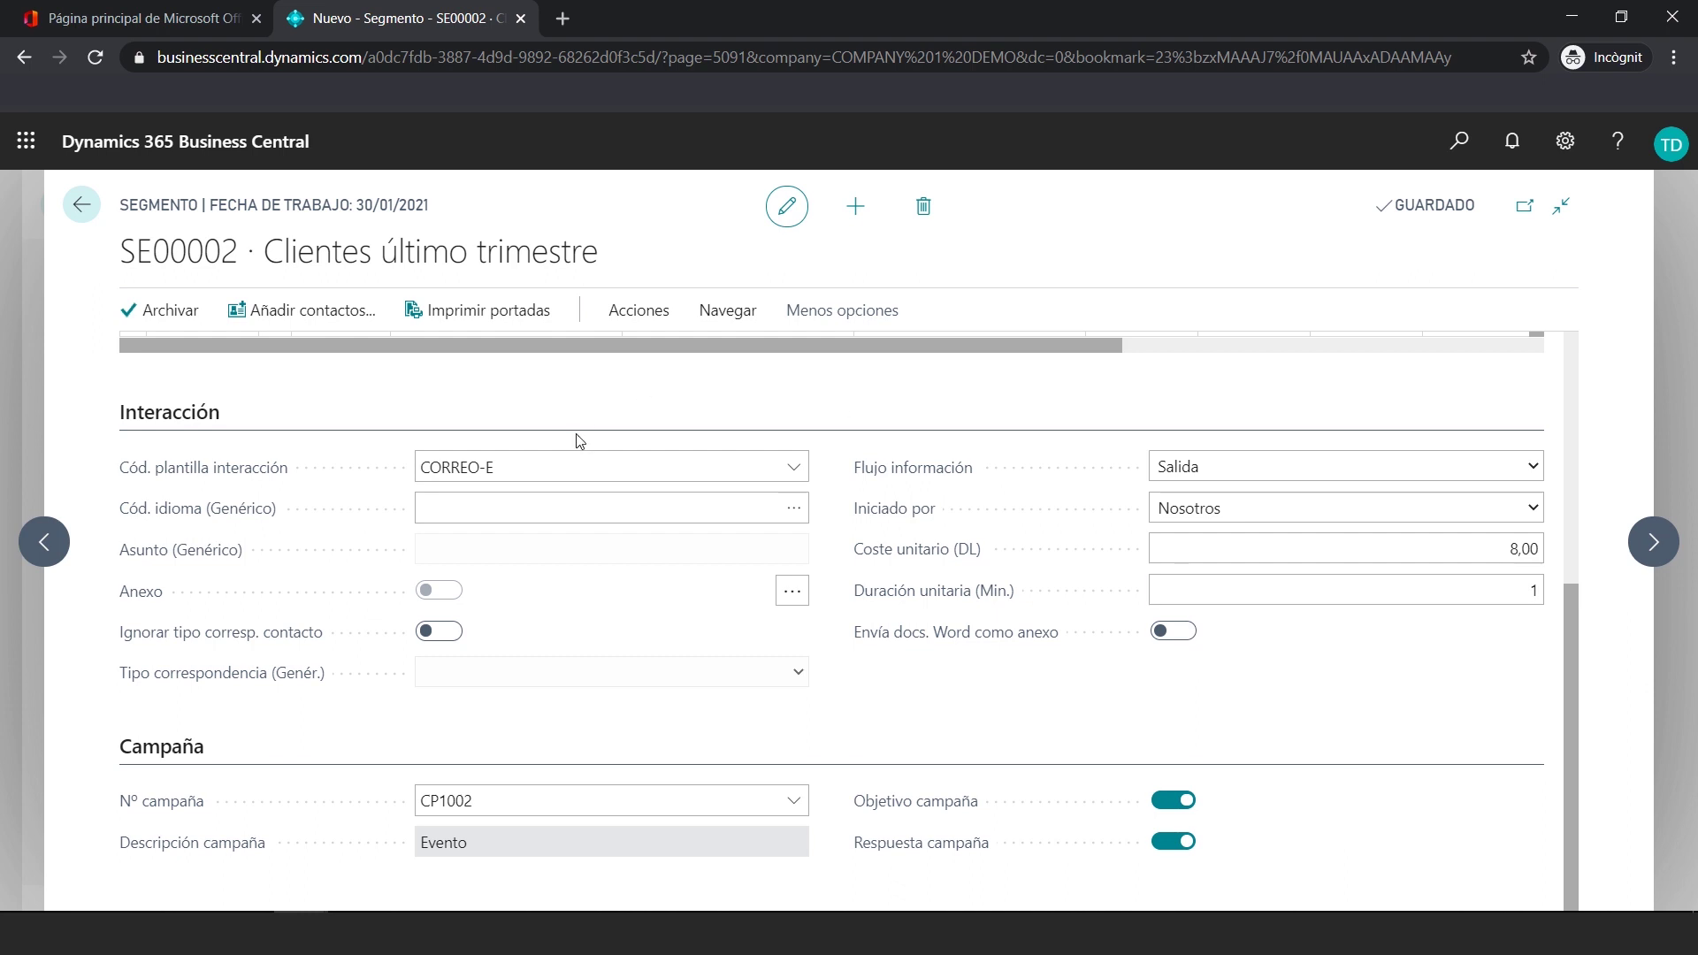
# - Review the segment from its general data and contact lines down to the Interacción and Campaña fields
pyautogui.click(678, 456)
pyautogui.scroll(4, 1387, 771)
pyautogui.scroll(3, 1387, 771)
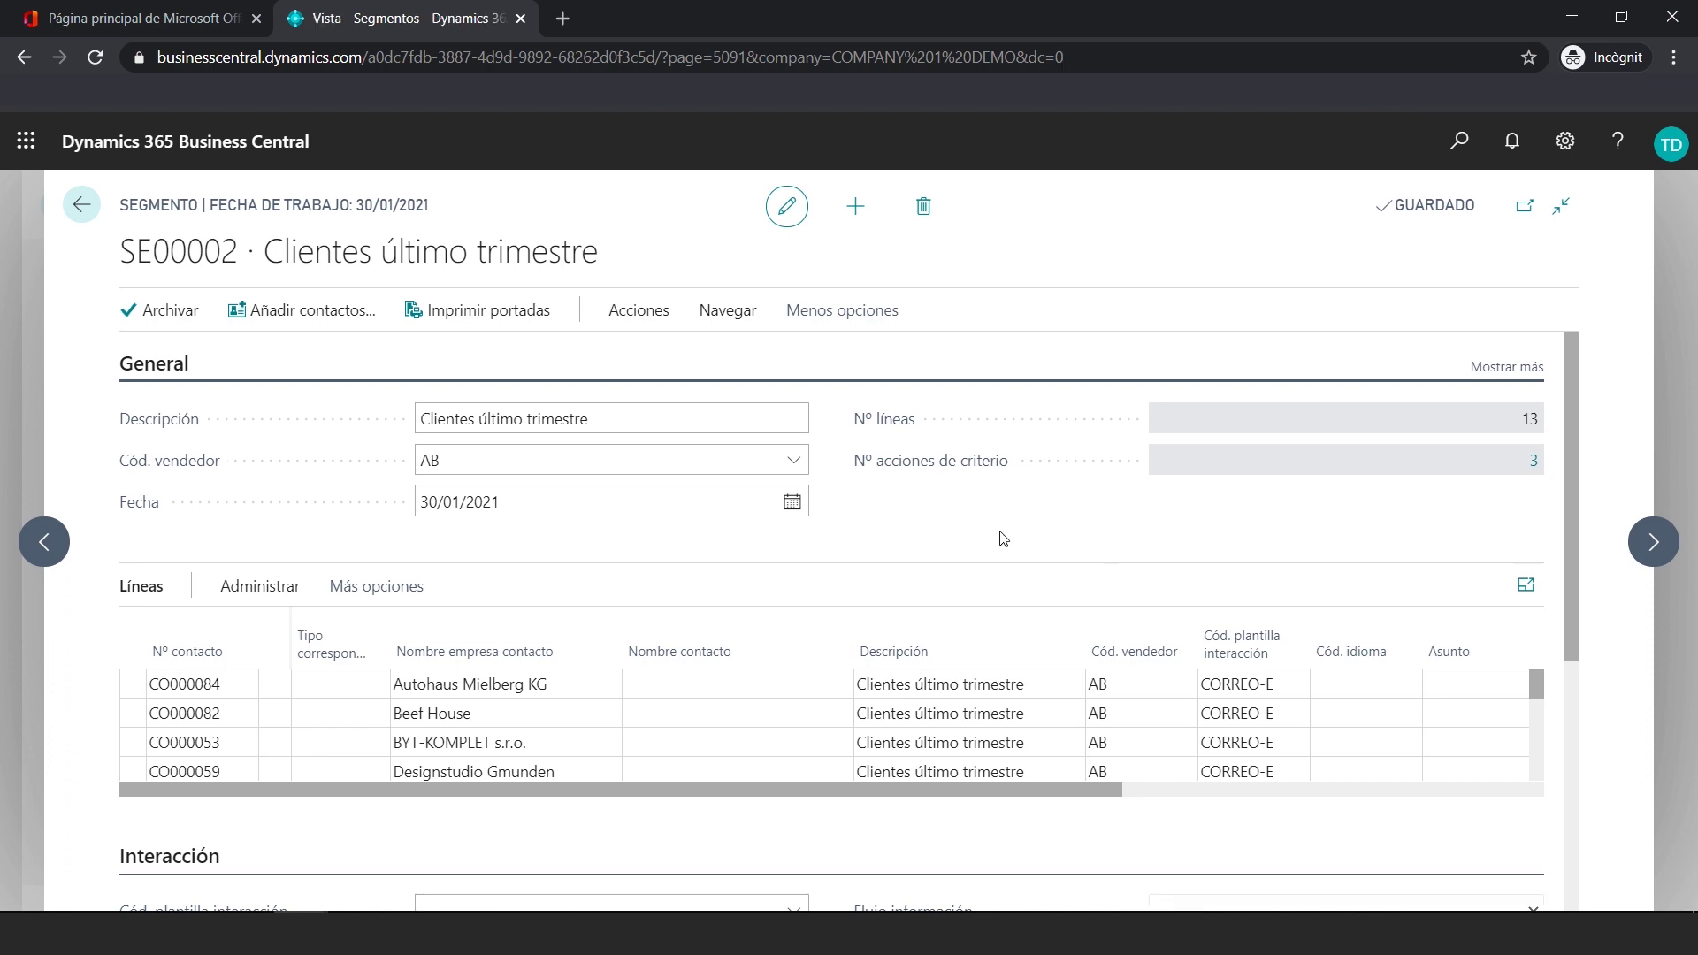
pyautogui.scroll(-4, 1003, 539)
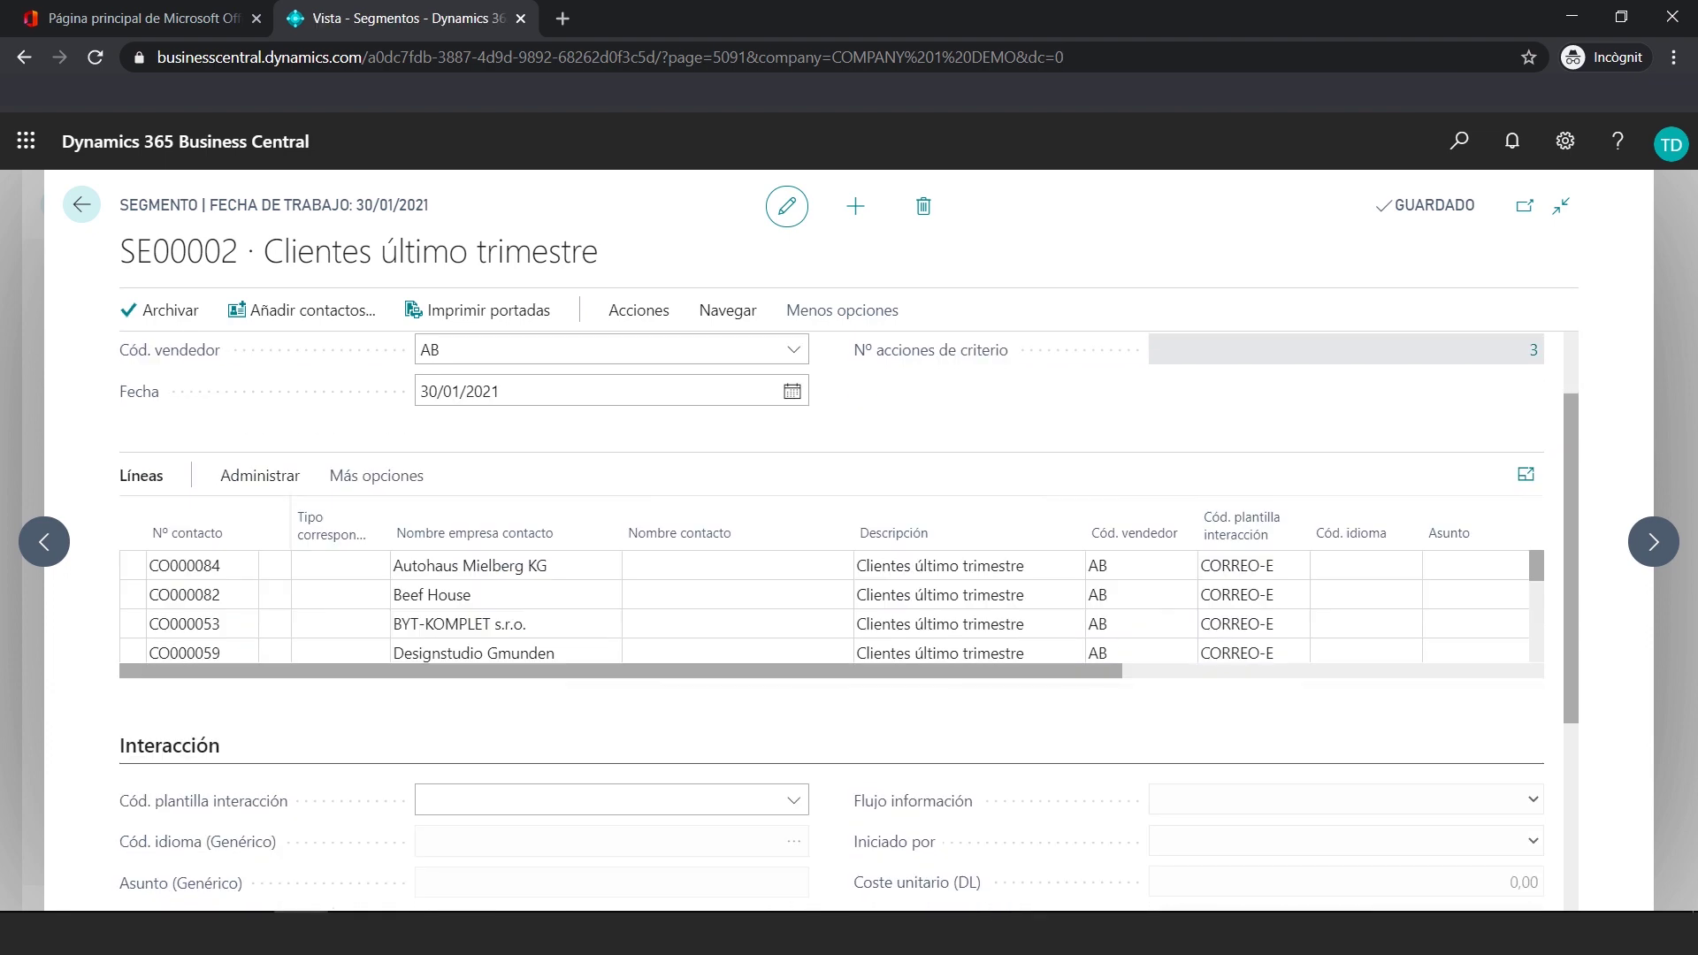
pyautogui.scroll(-1, 1003, 539)
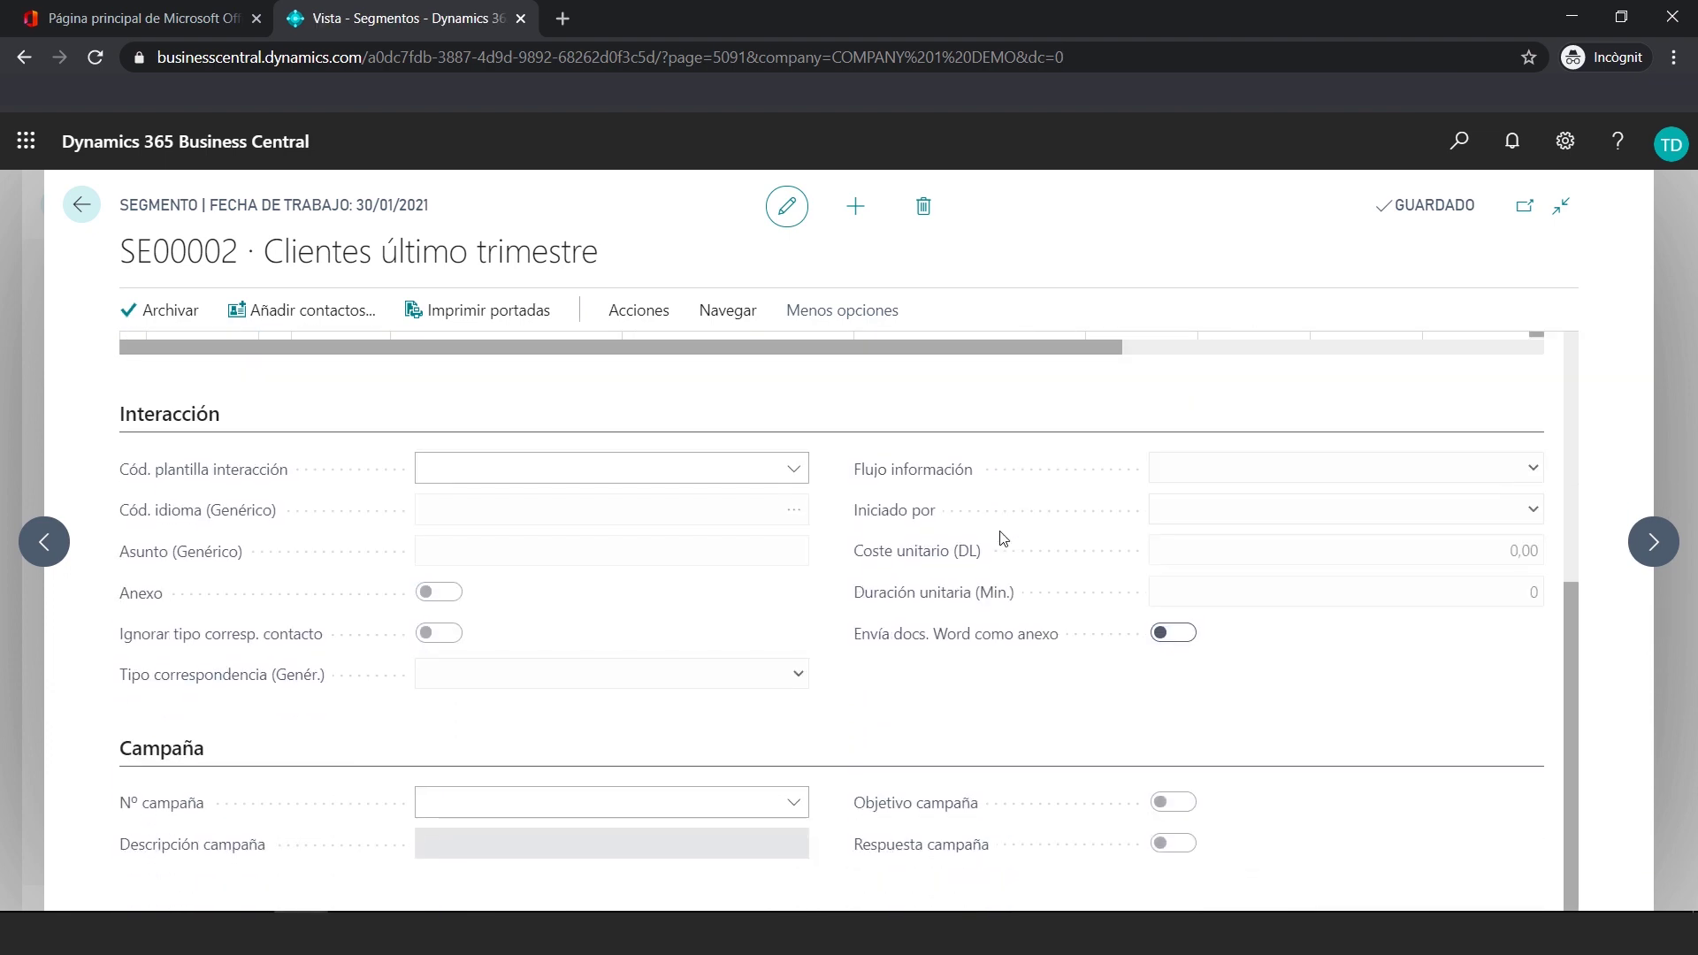